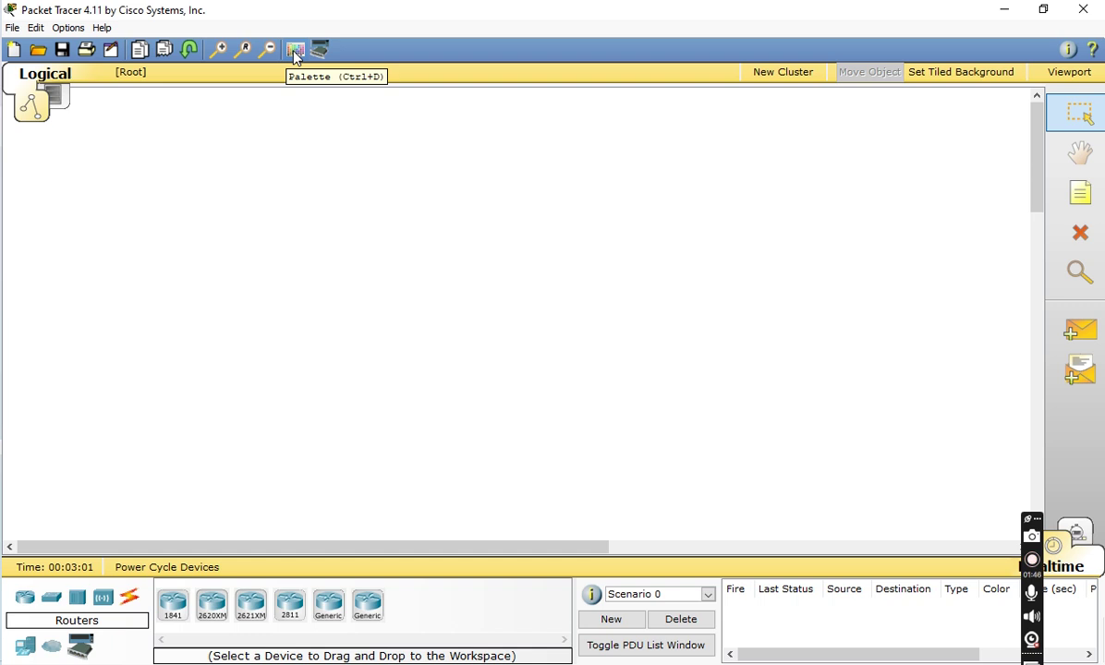
Step: Look through the drawing palette's ellipse, rectangle and line shapes, then close it
click(295, 51)
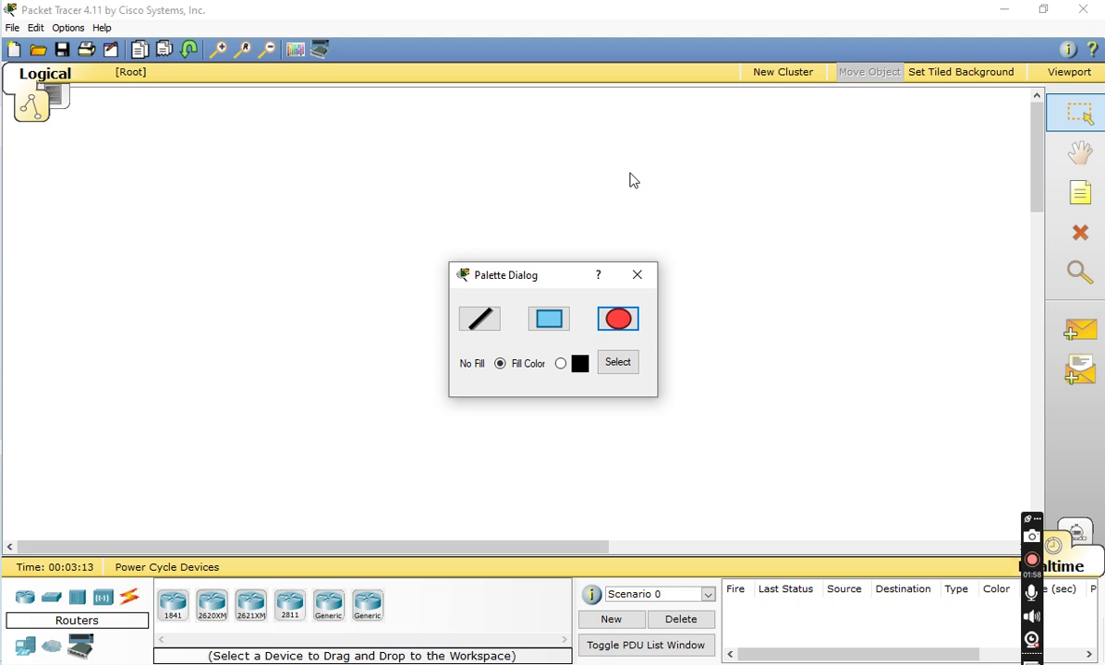
click(616, 330)
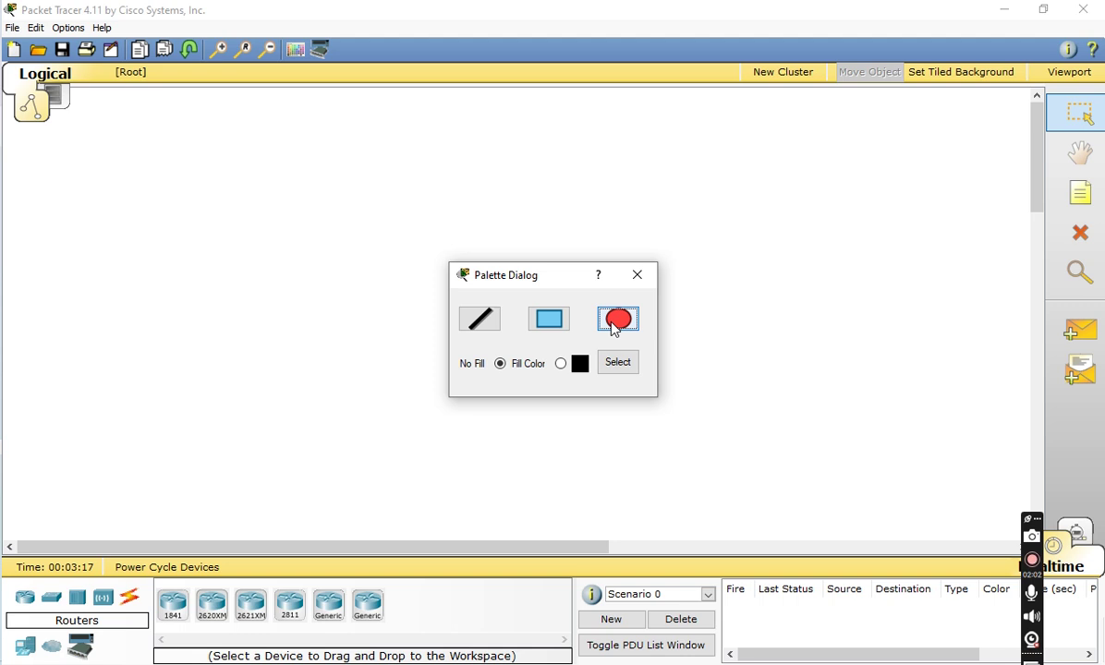
click(547, 323)
click(486, 325)
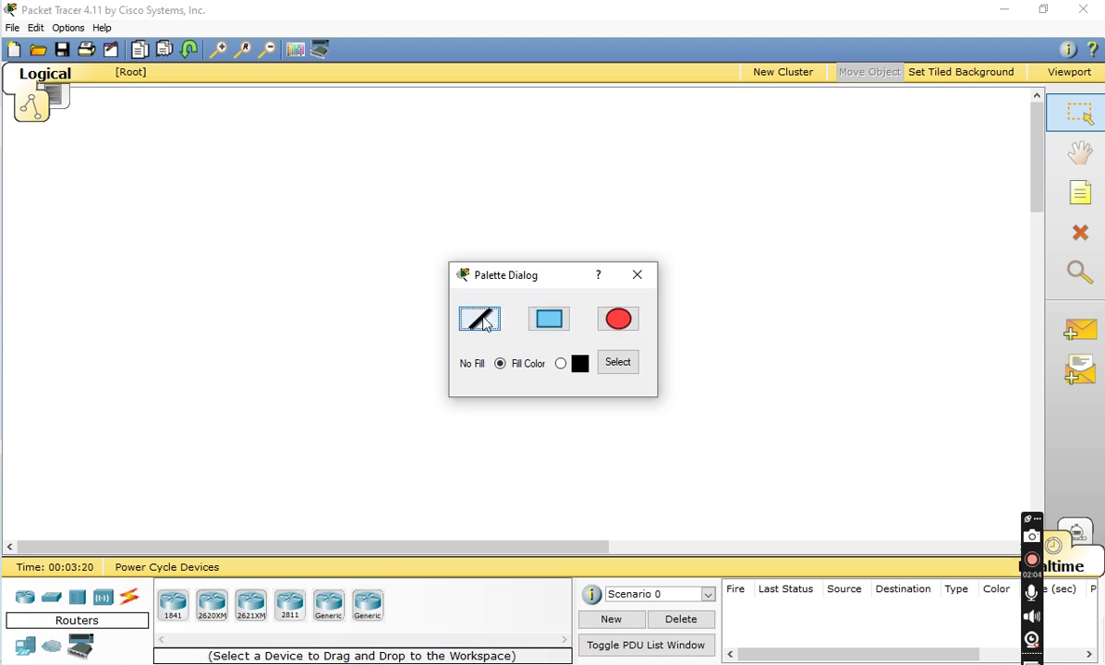
click(638, 277)
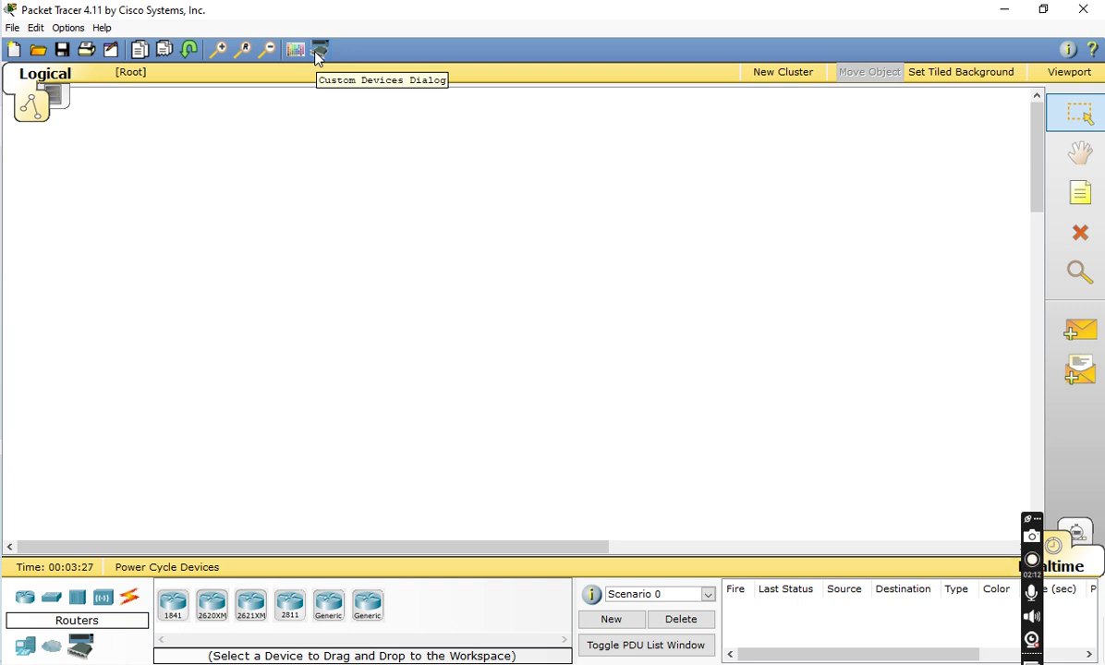
Step: Try the custom device templates manager and new cluster creation, dismissing the cluster notice
click(318, 56)
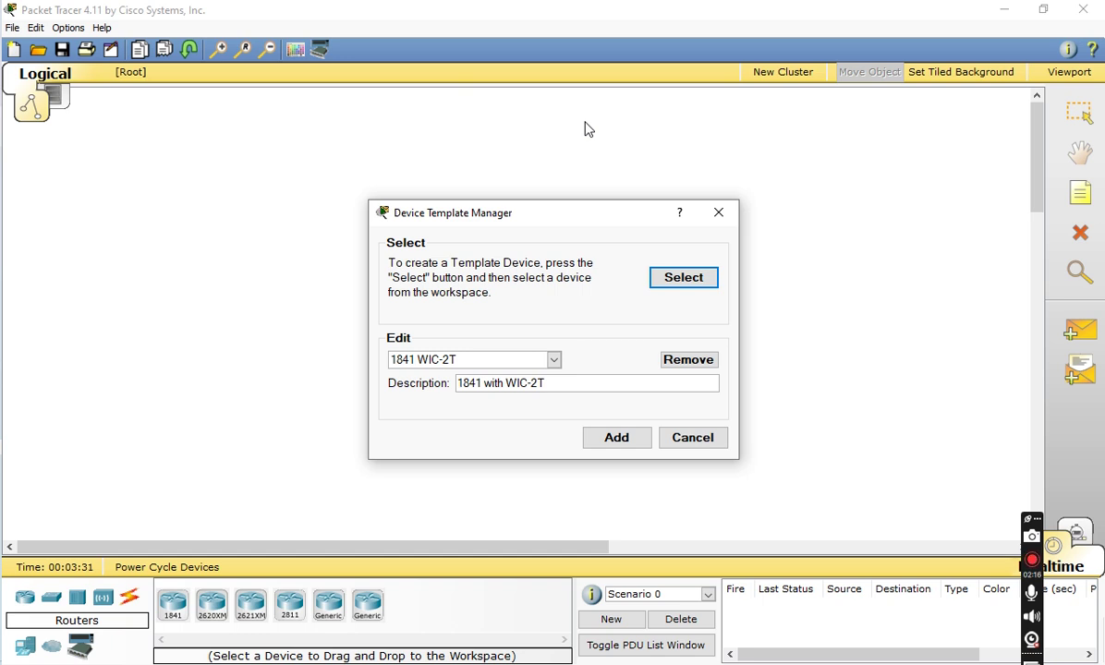
click(697, 283)
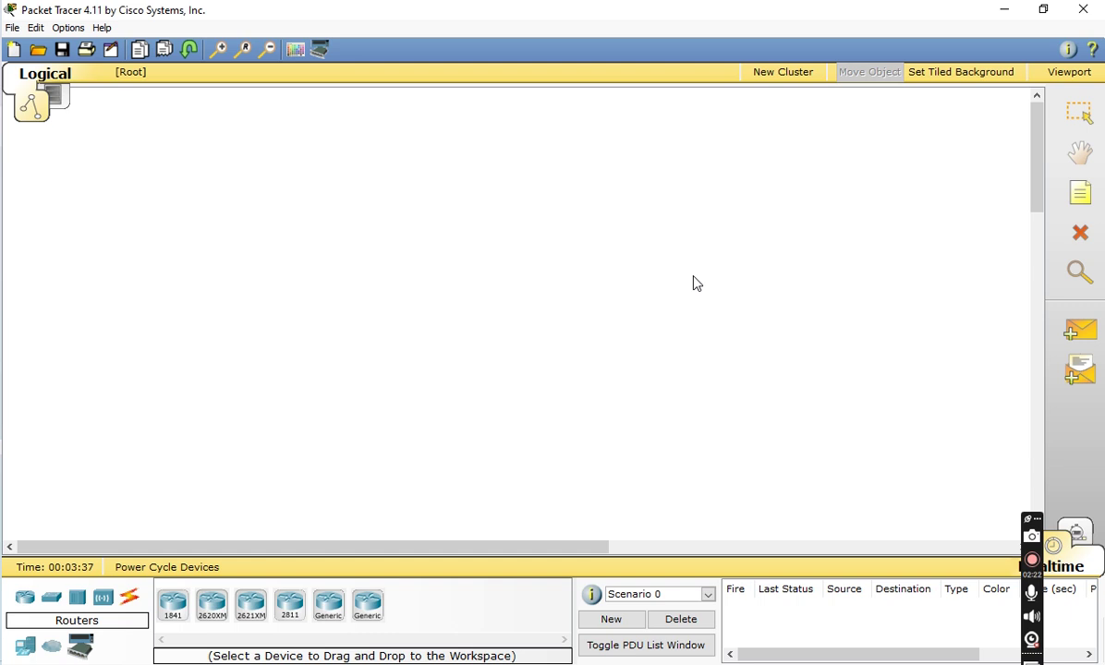
click(795, 79)
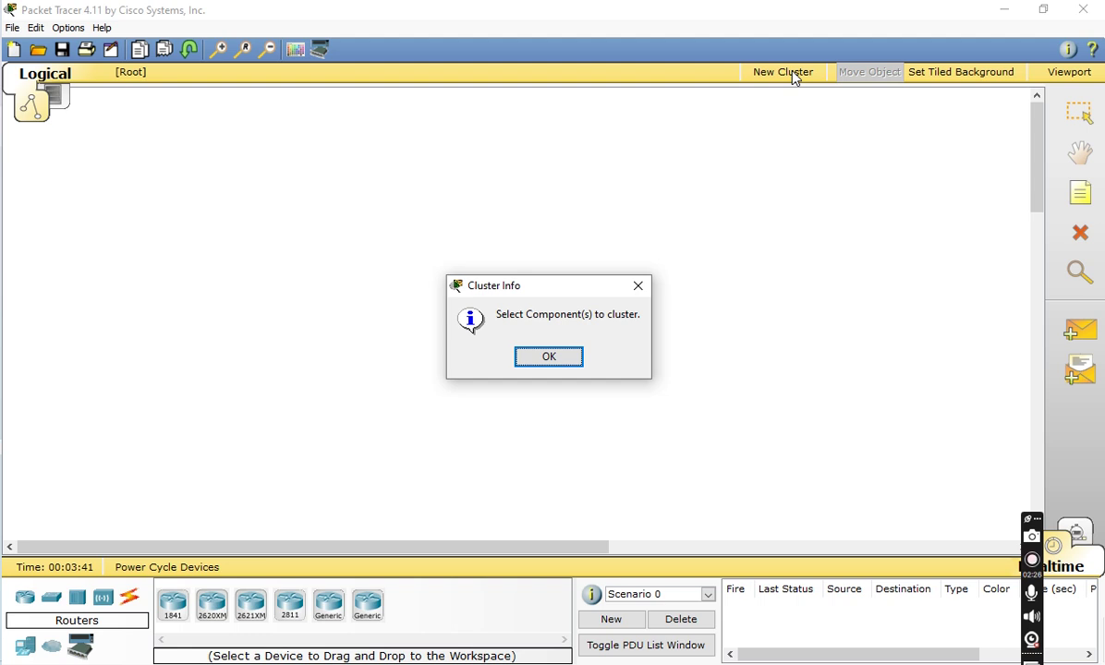
click(637, 288)
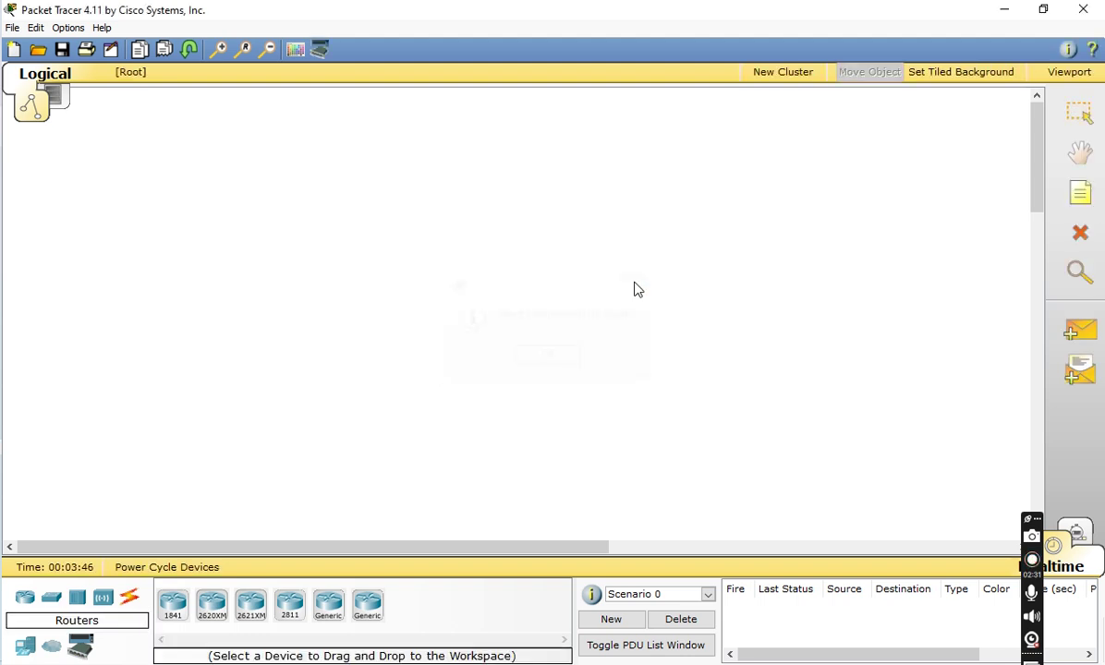
Step: Check the background image choices and workspace overview, then select the 1841 router
click(937, 83)
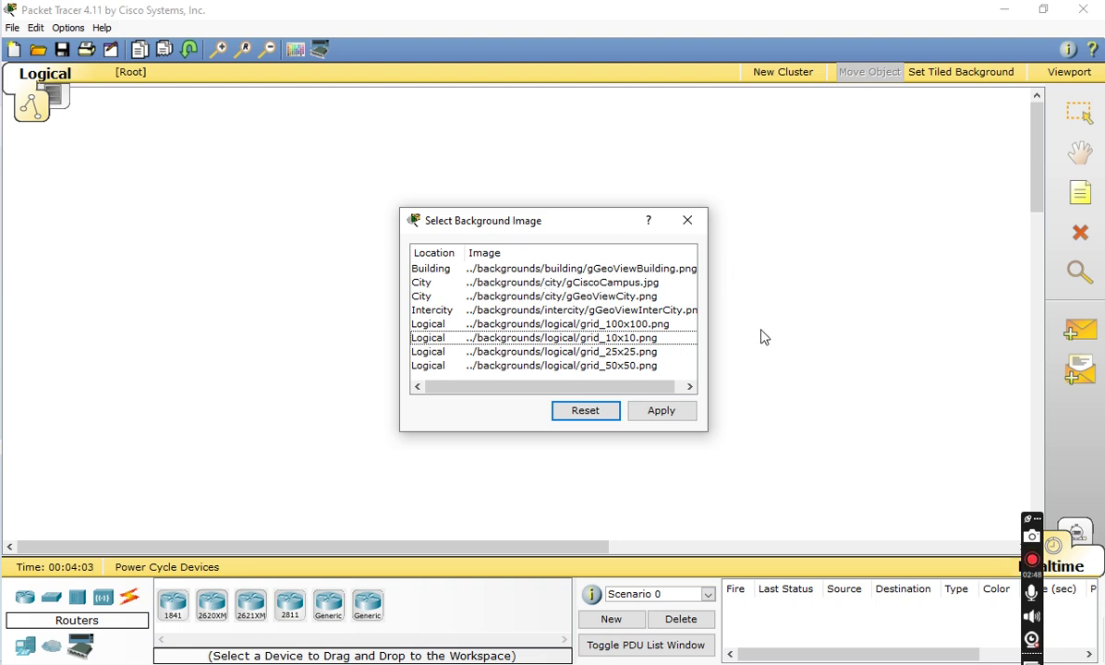
click(688, 222)
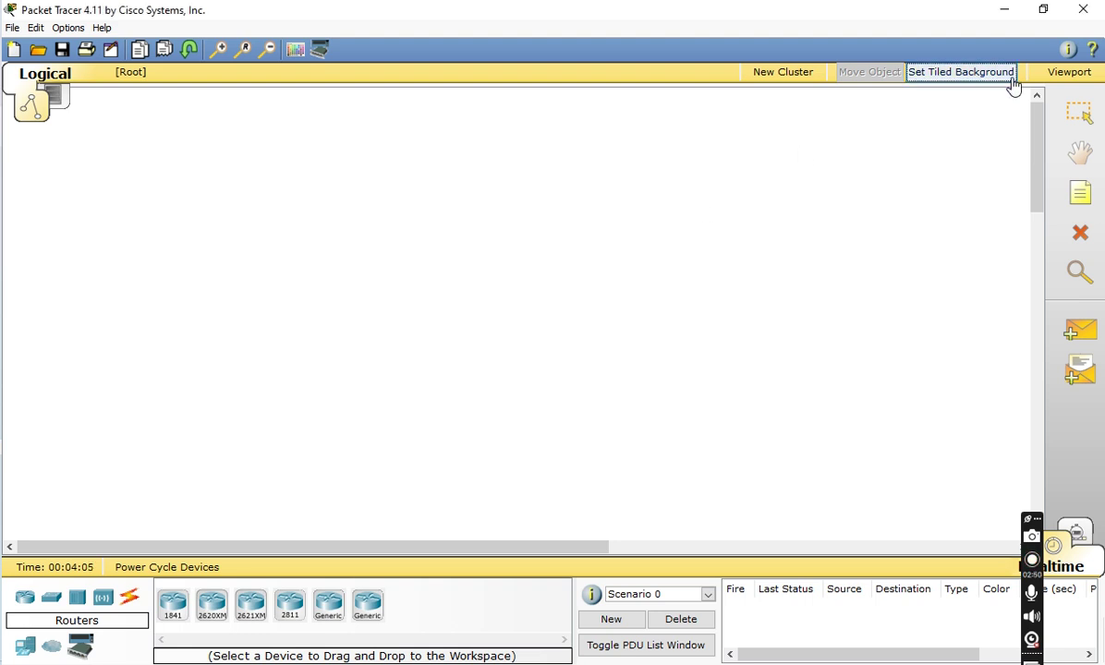
click(1053, 76)
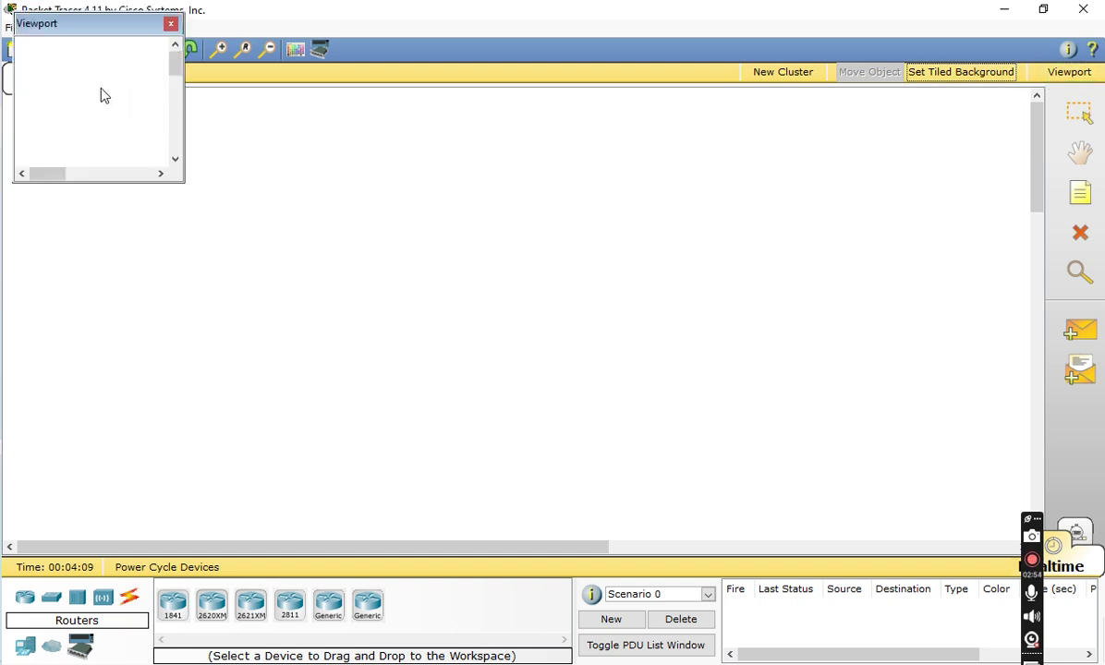
click(170, 25)
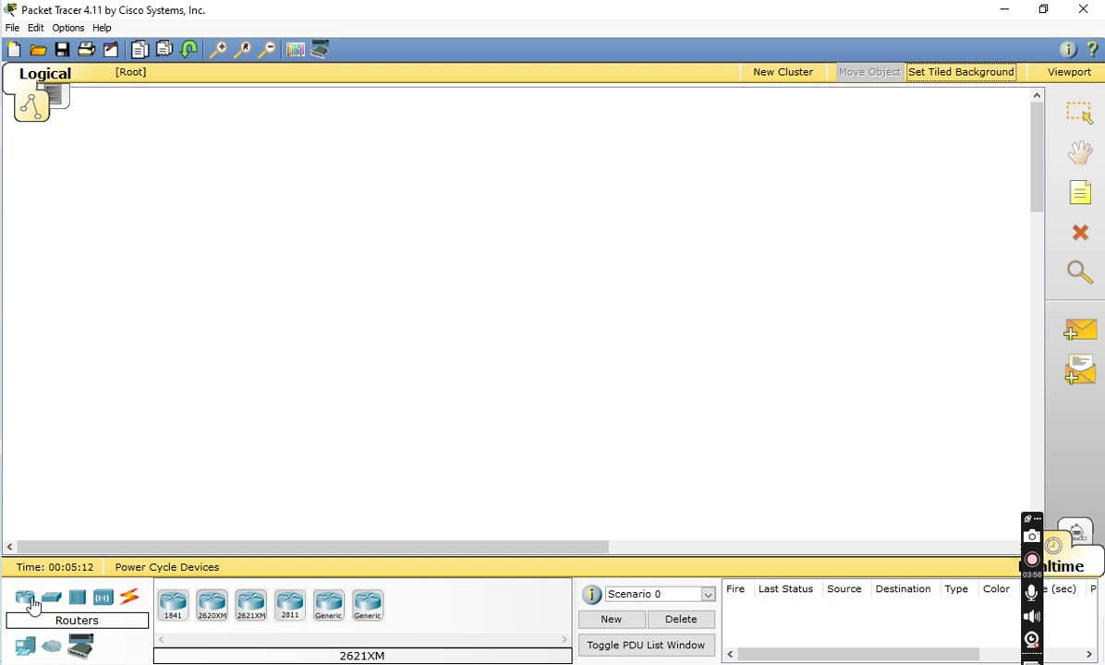
click(172, 606)
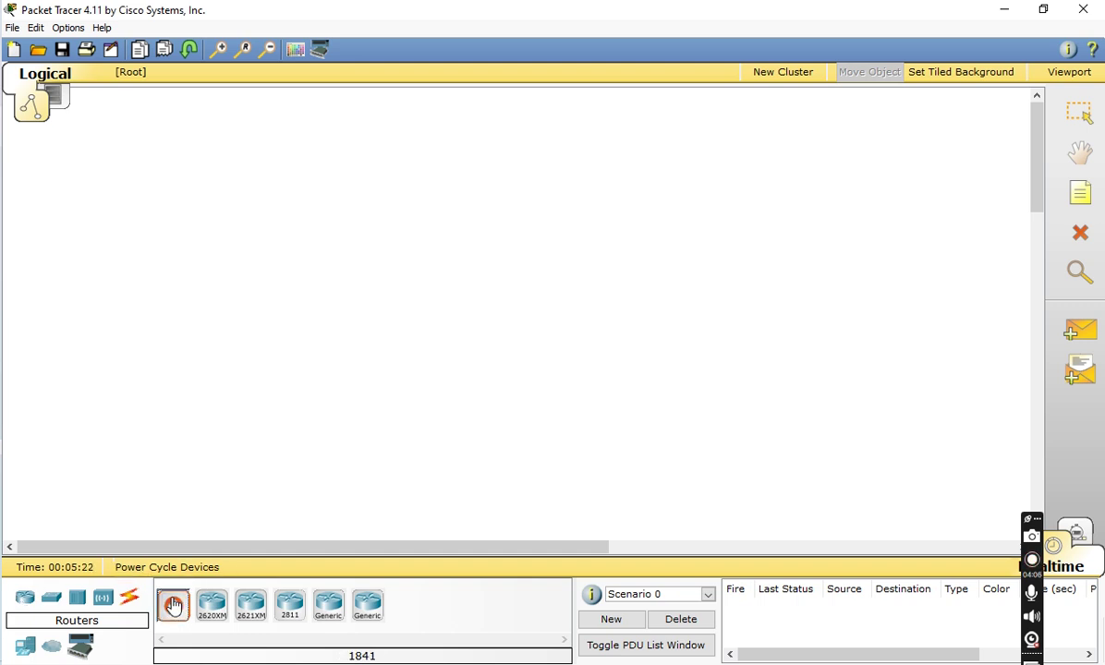
Step: Place 1841, 2620XM, 2621XM and 2811 routers in a row across the workspace
click(122, 216)
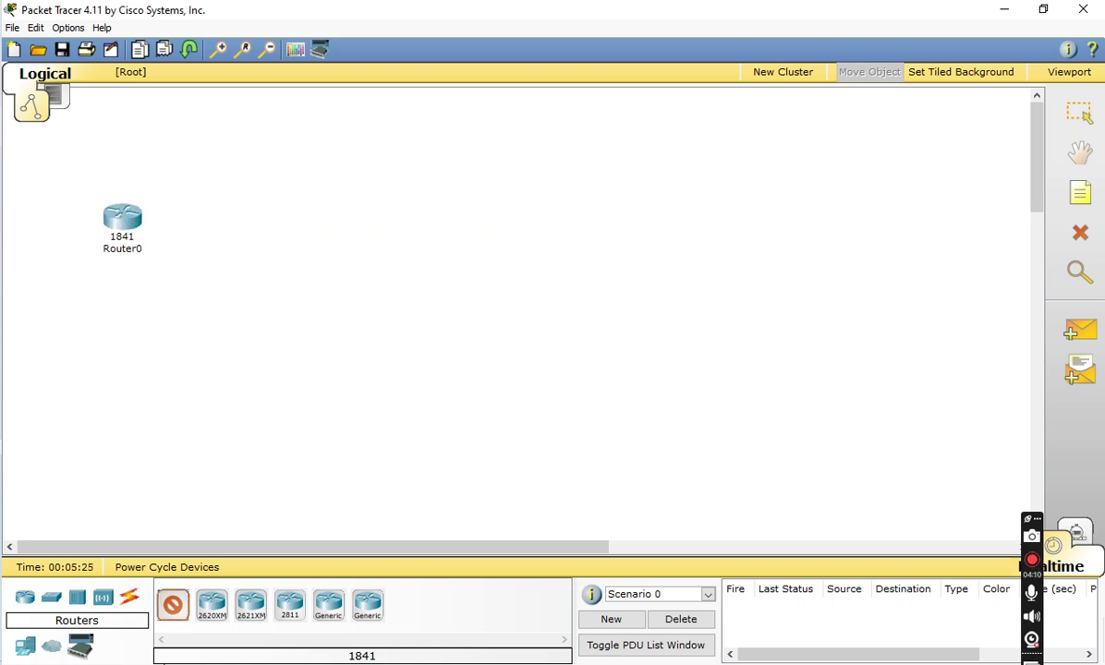
click(215, 606)
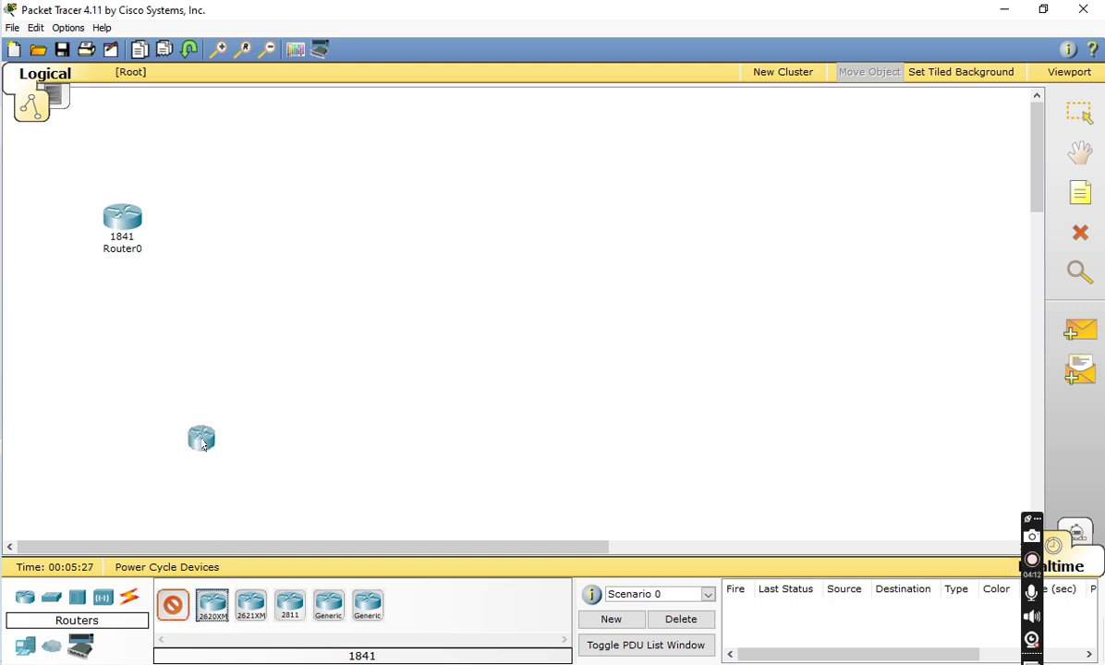
click(222, 261)
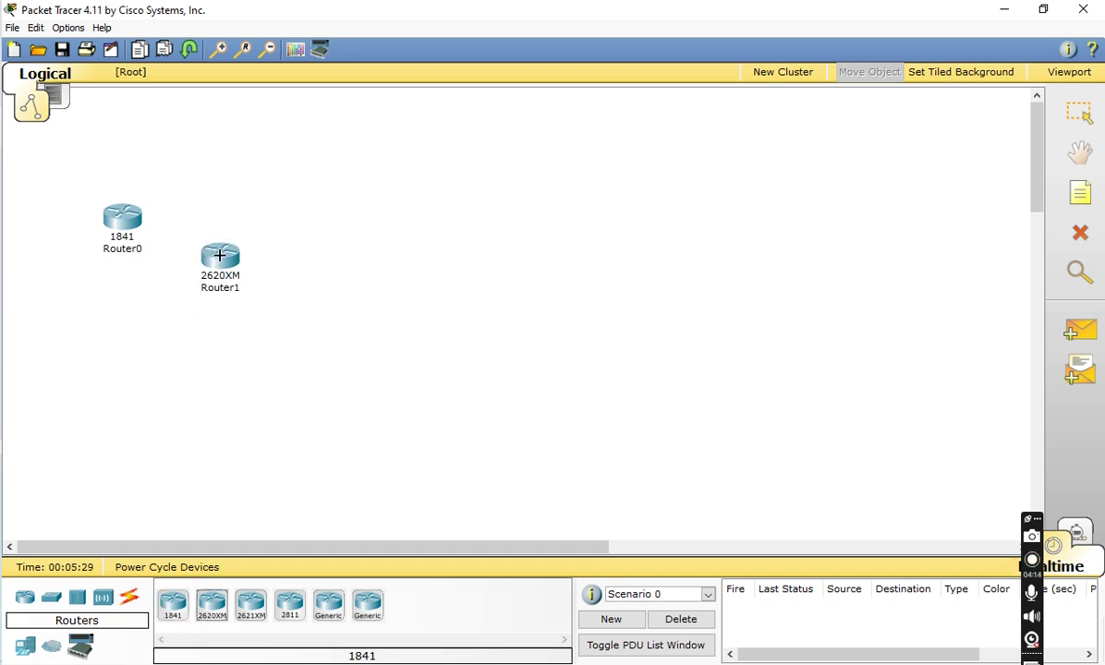
click(250, 605)
click(317, 251)
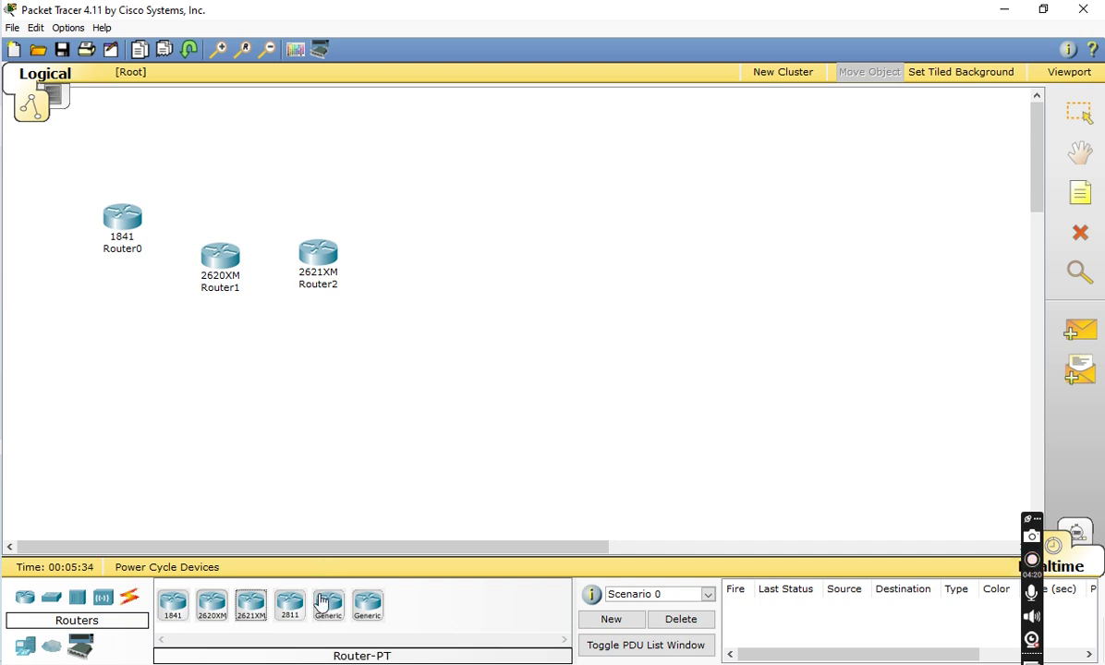
click(291, 611)
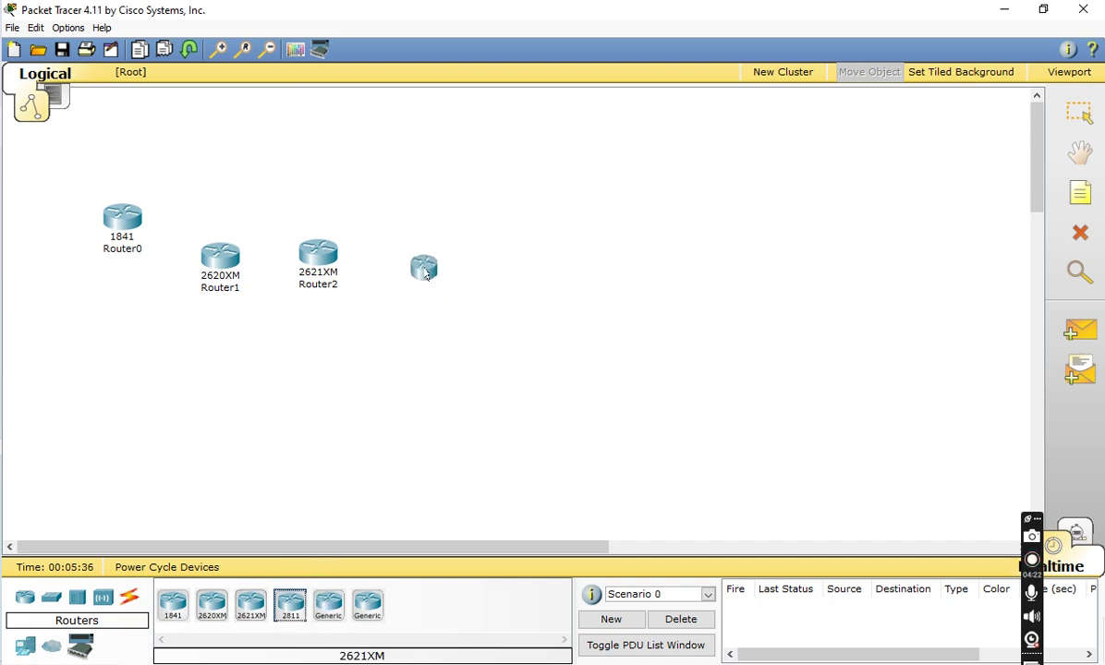
click(423, 254)
Step: Add Router-PT, Router-PT-Empty and a second 1841 below Router0, then list switch models
click(329, 604)
click(445, 372)
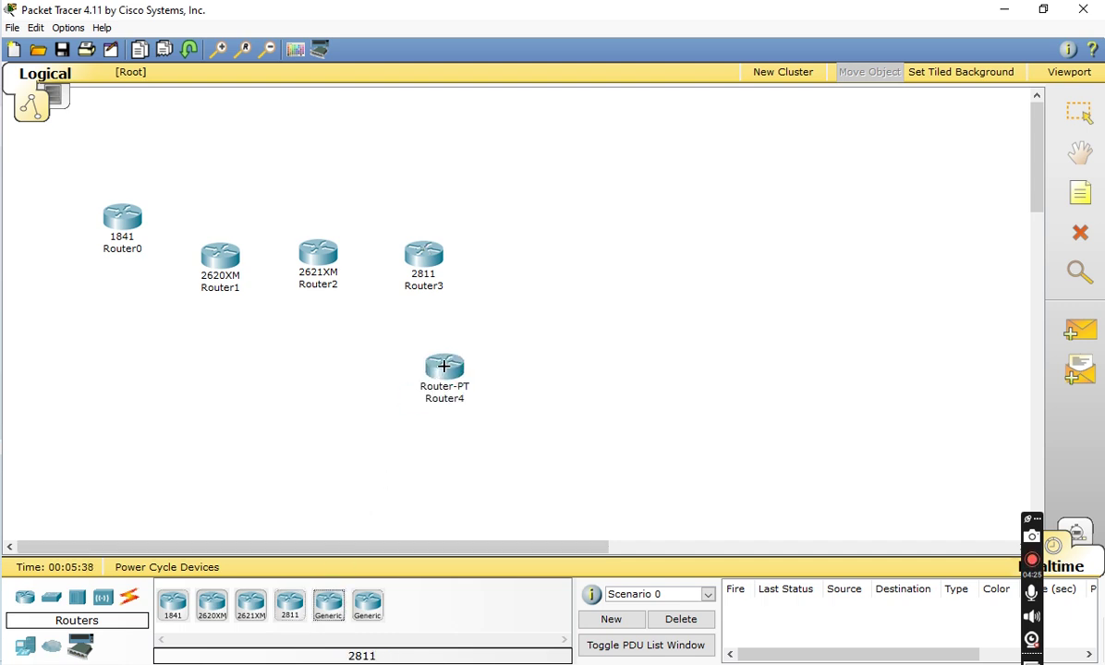
click(367, 607)
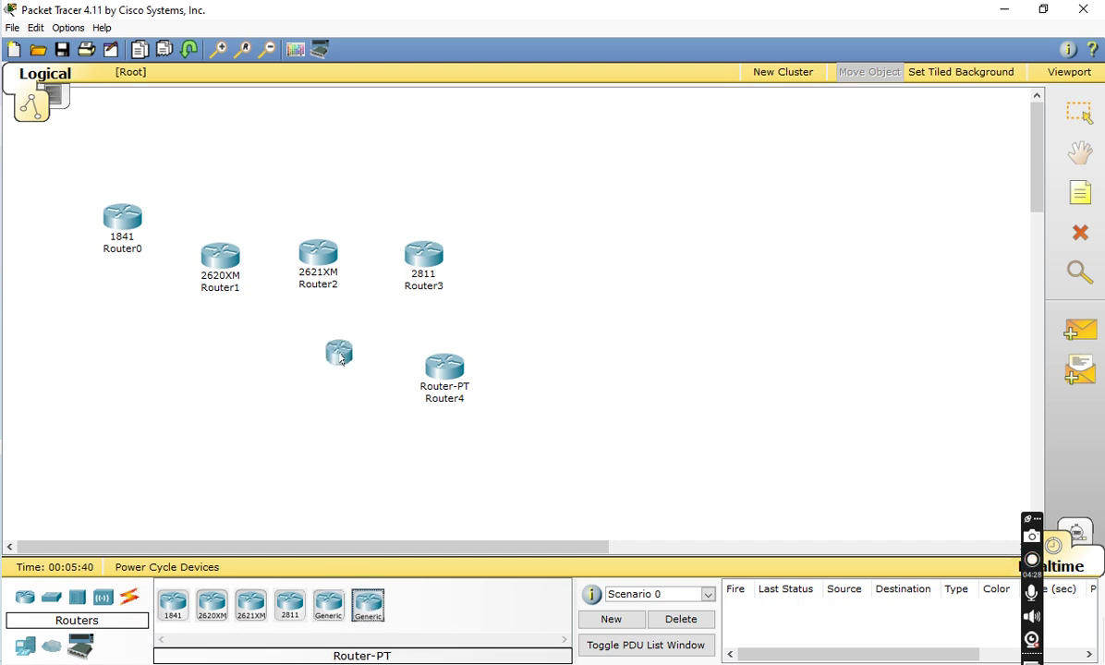
click(347, 354)
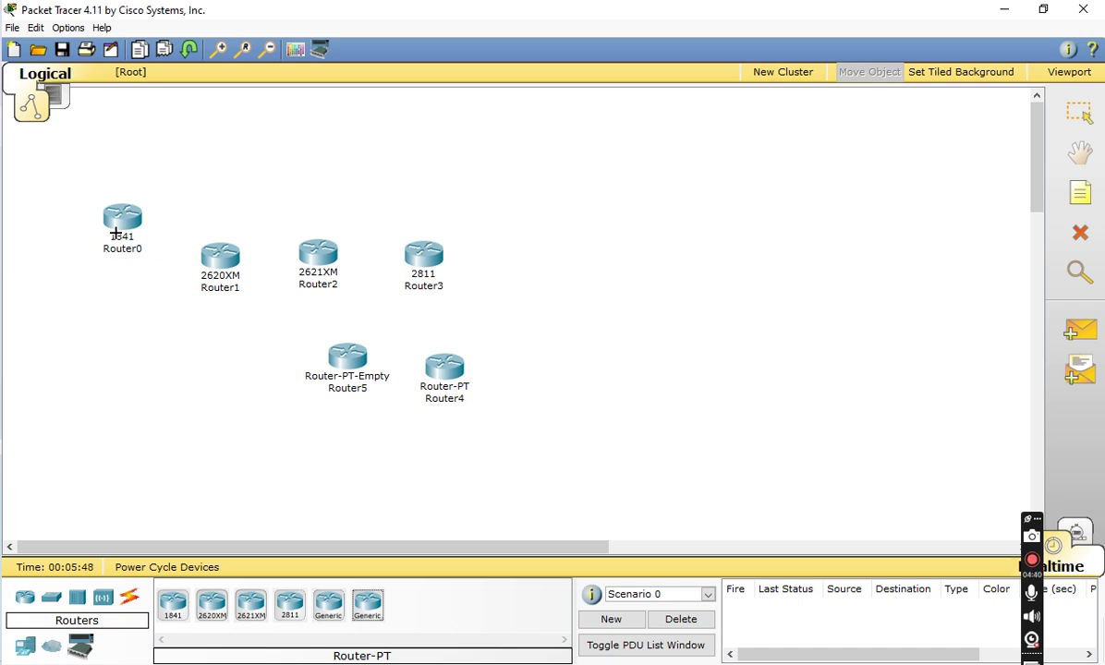
click(136, 375)
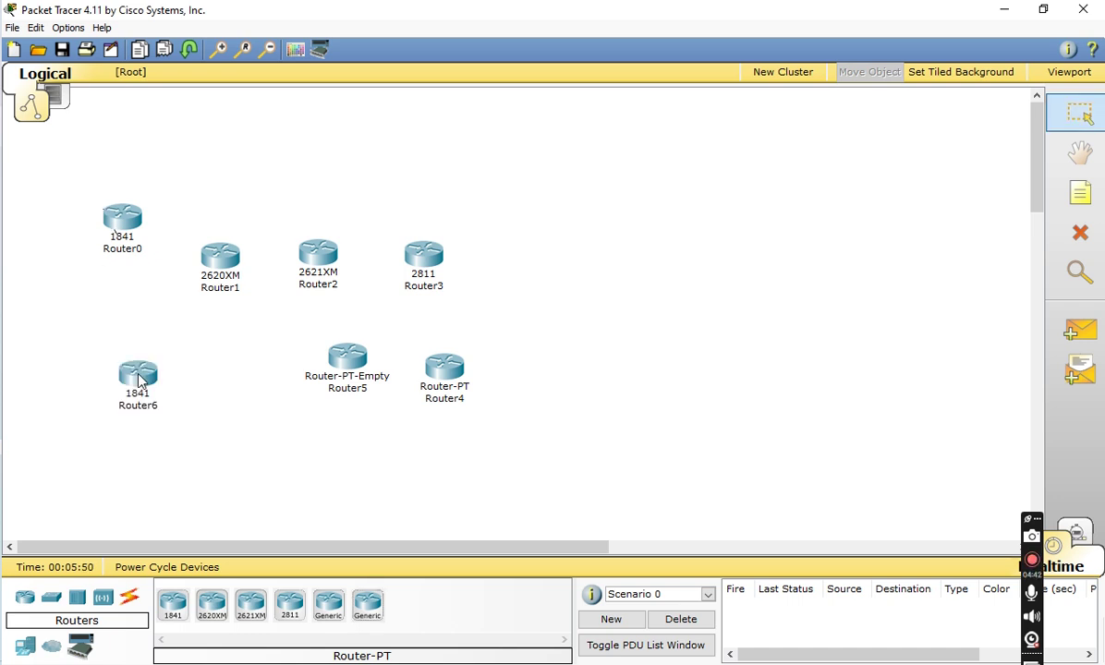
click(50, 599)
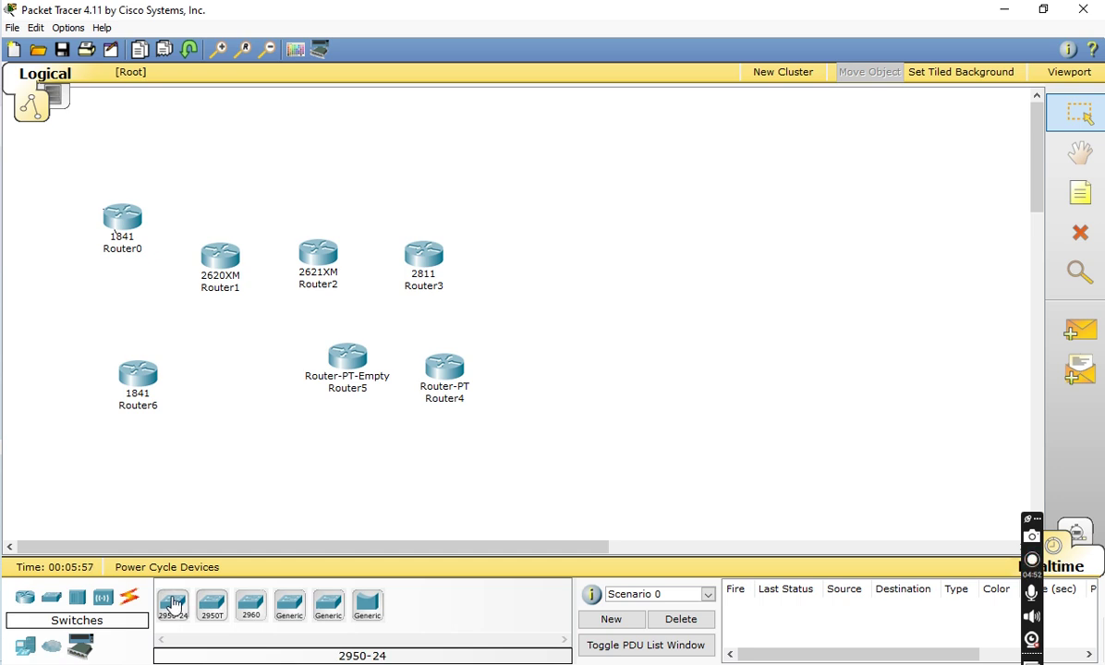
Step: Place 2950-24, 2950T-24, 2960-24TT, Switch-PT-Empty, Switch-PT and a Bridge-PT on the workspace
drag(172, 605, 616, 264)
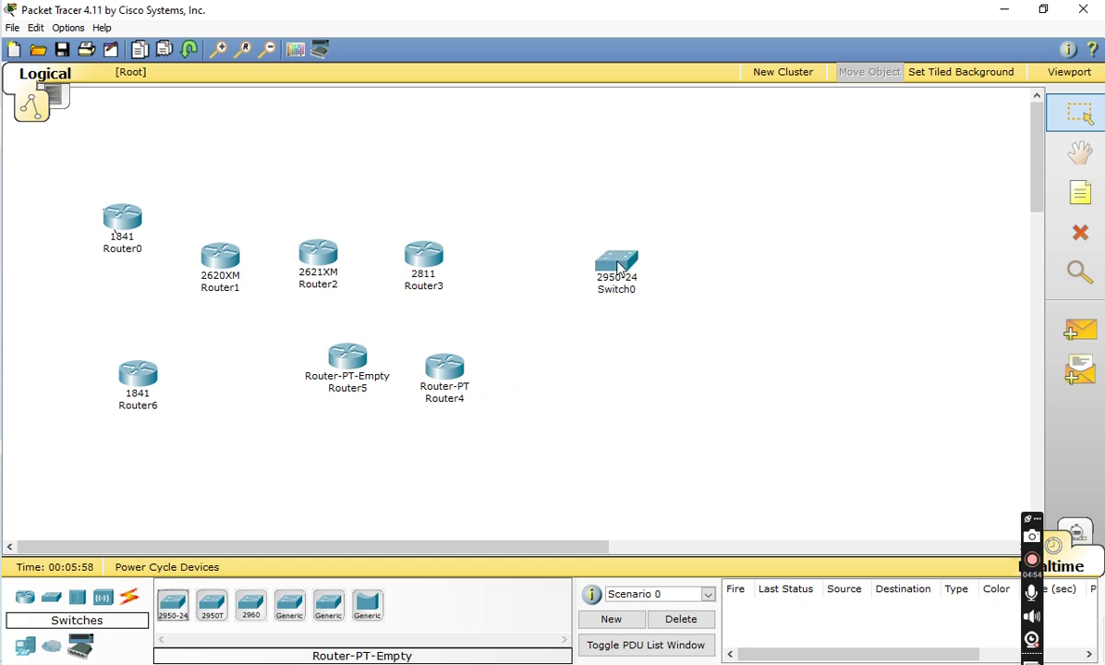
drag(211, 610, 612, 334)
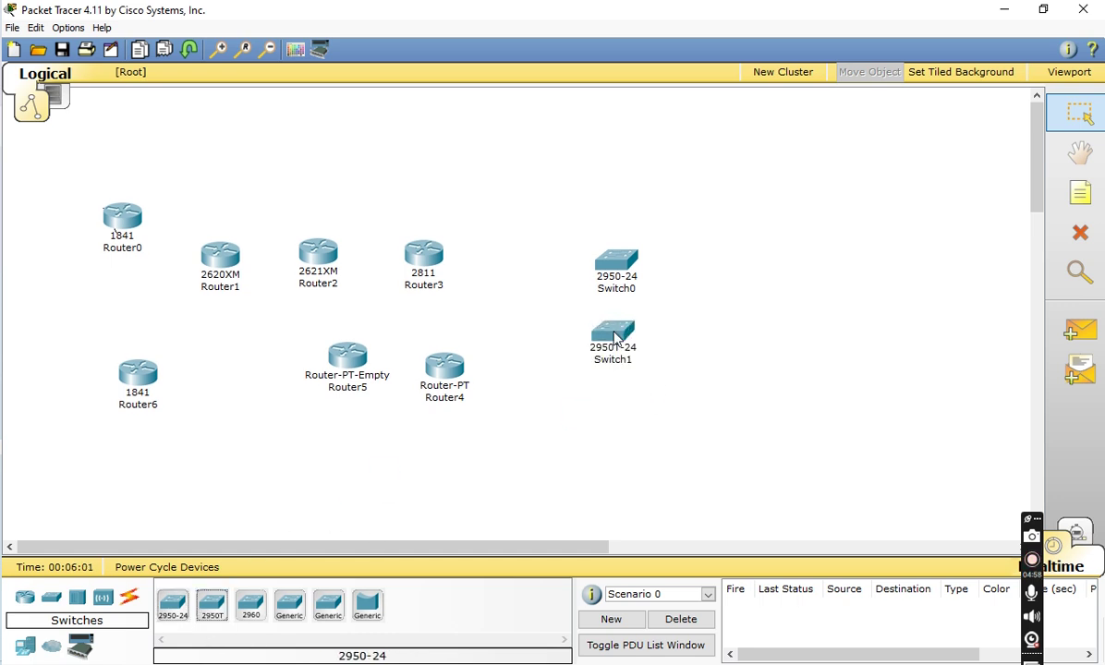
drag(251, 605, 615, 406)
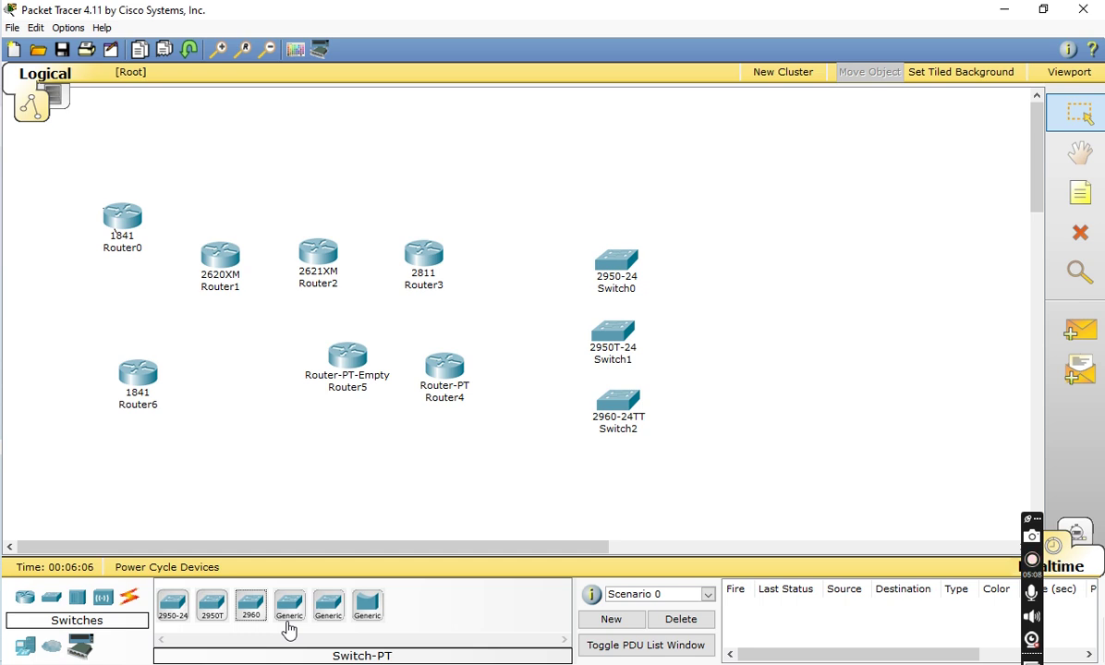
click(333, 611)
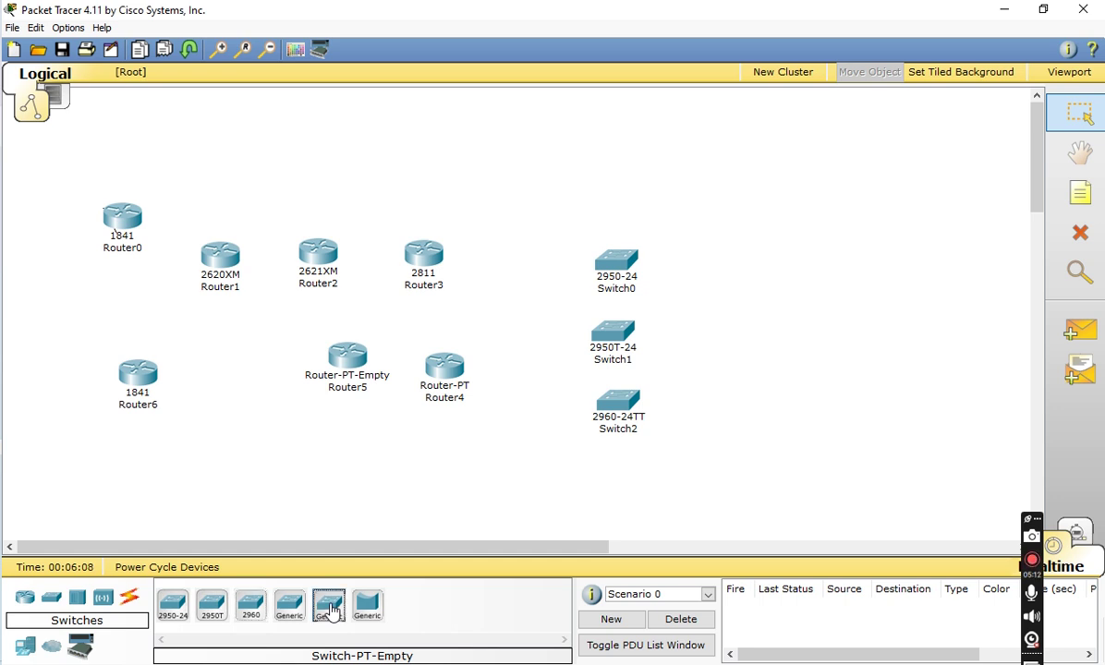
click(543, 466)
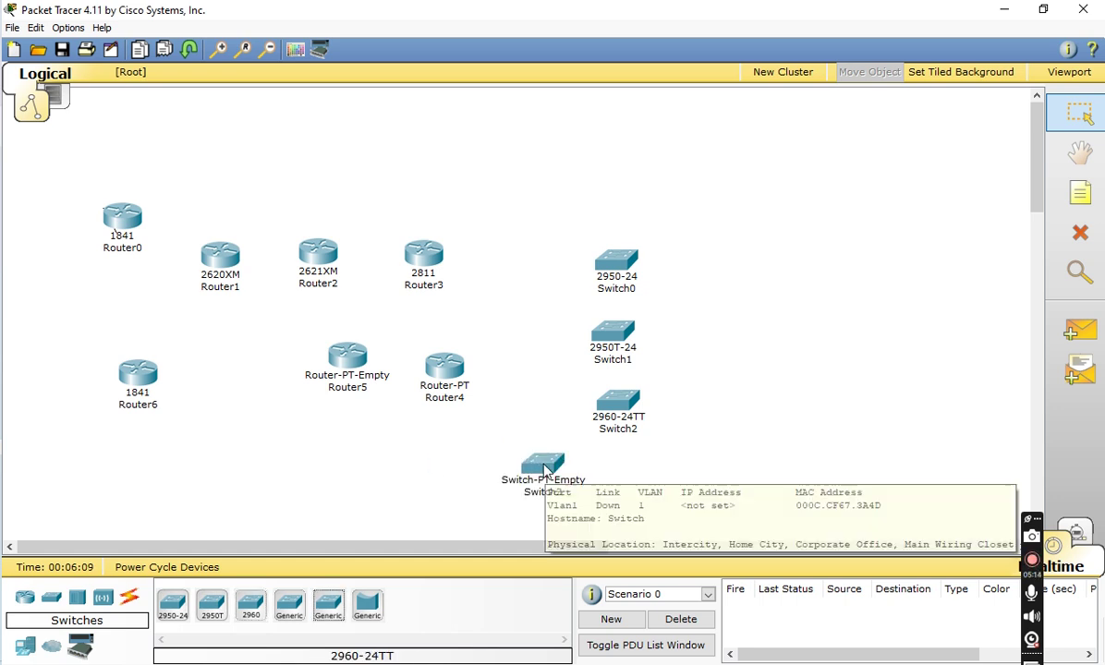
click(287, 621)
click(439, 482)
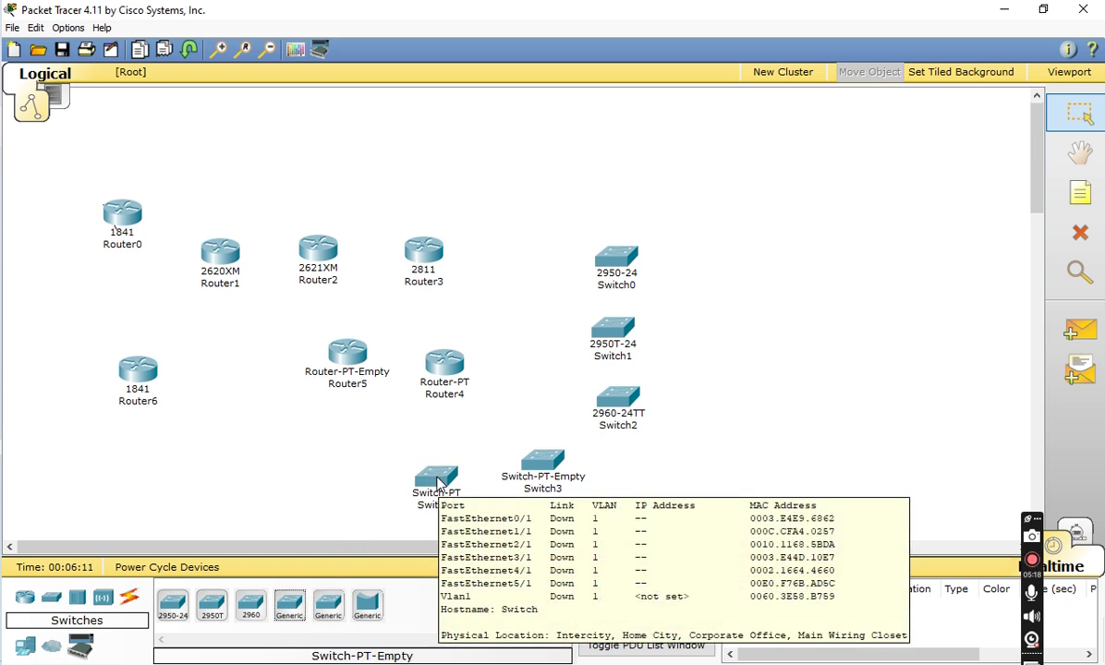
click(368, 605)
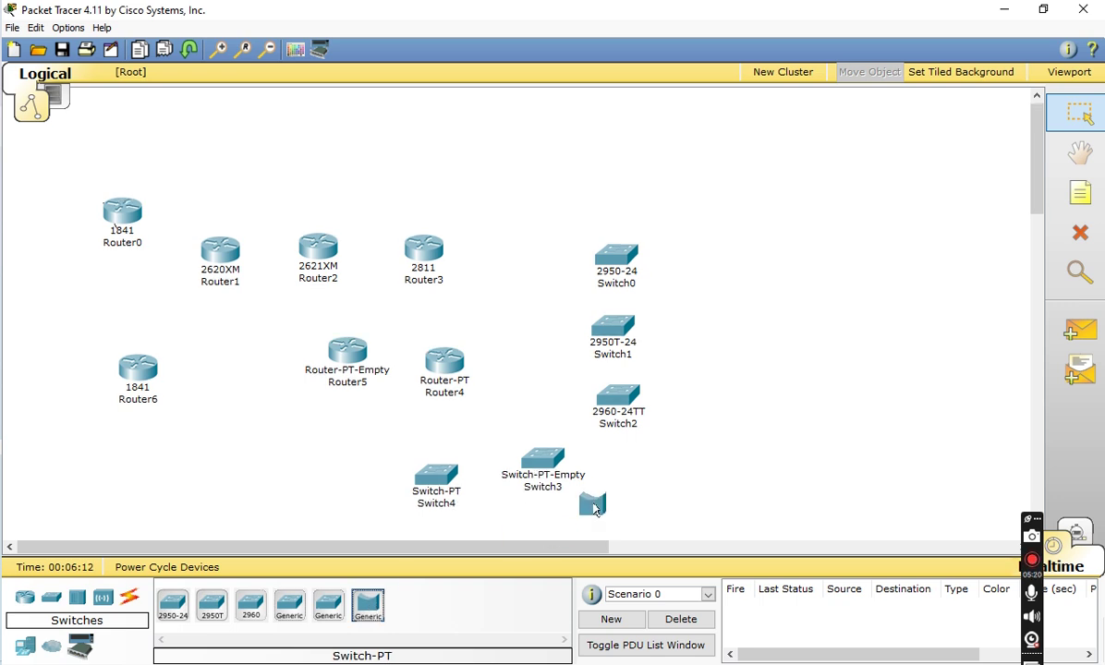
click(594, 508)
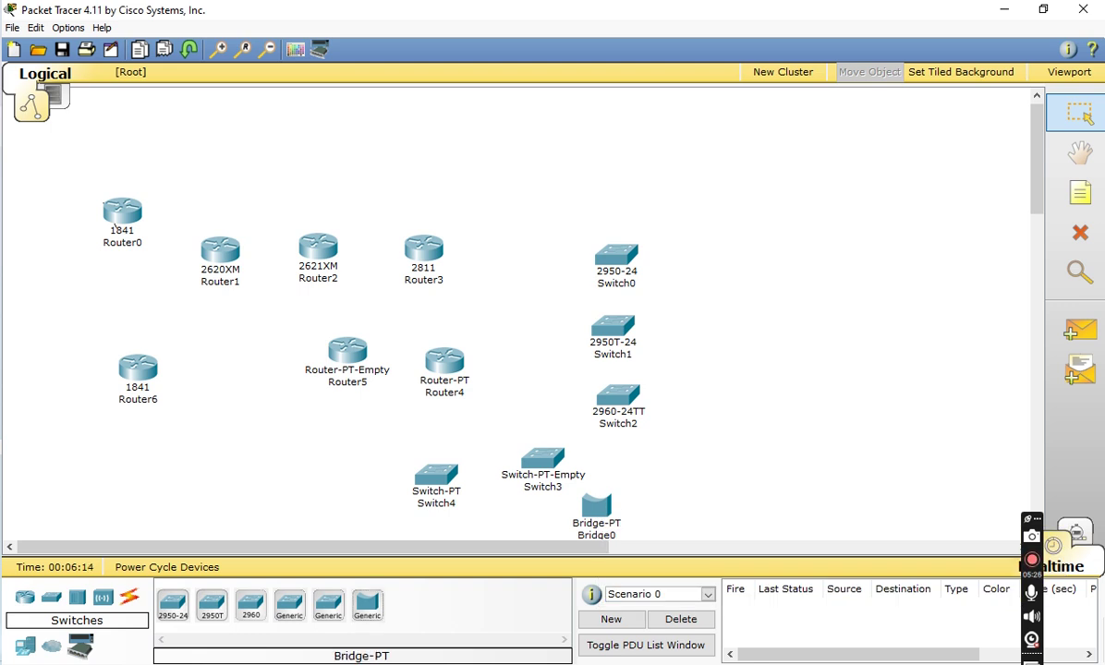
Step: Add a Hub-PT left of Router6 and a Repeater-PT directly below it
click(79, 601)
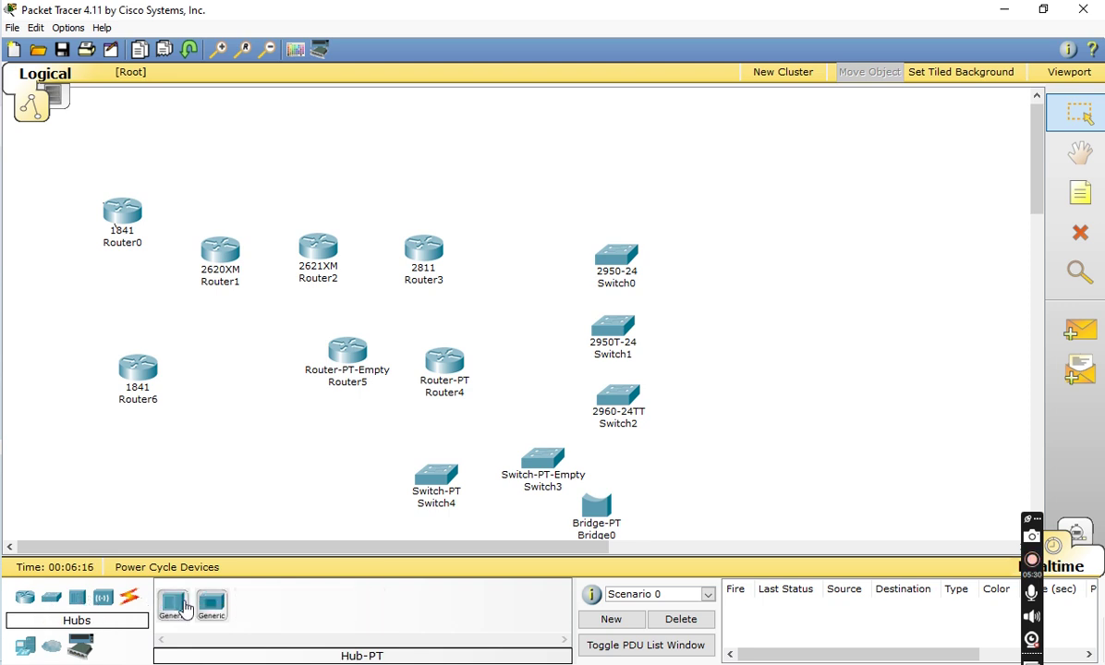
click(172, 604)
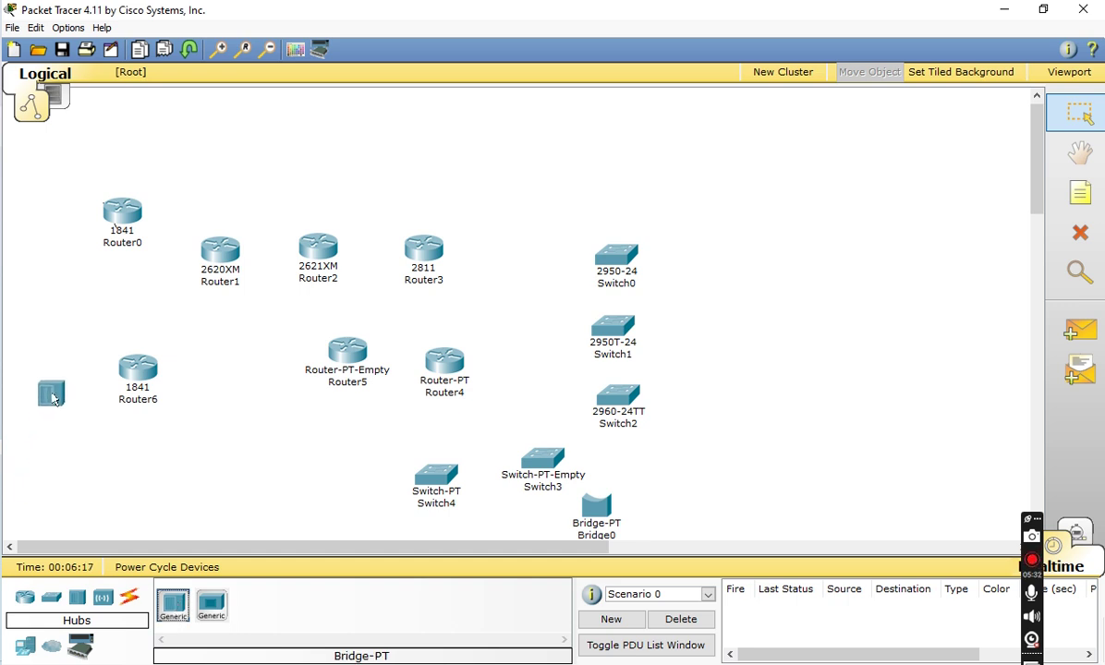
click(55, 393)
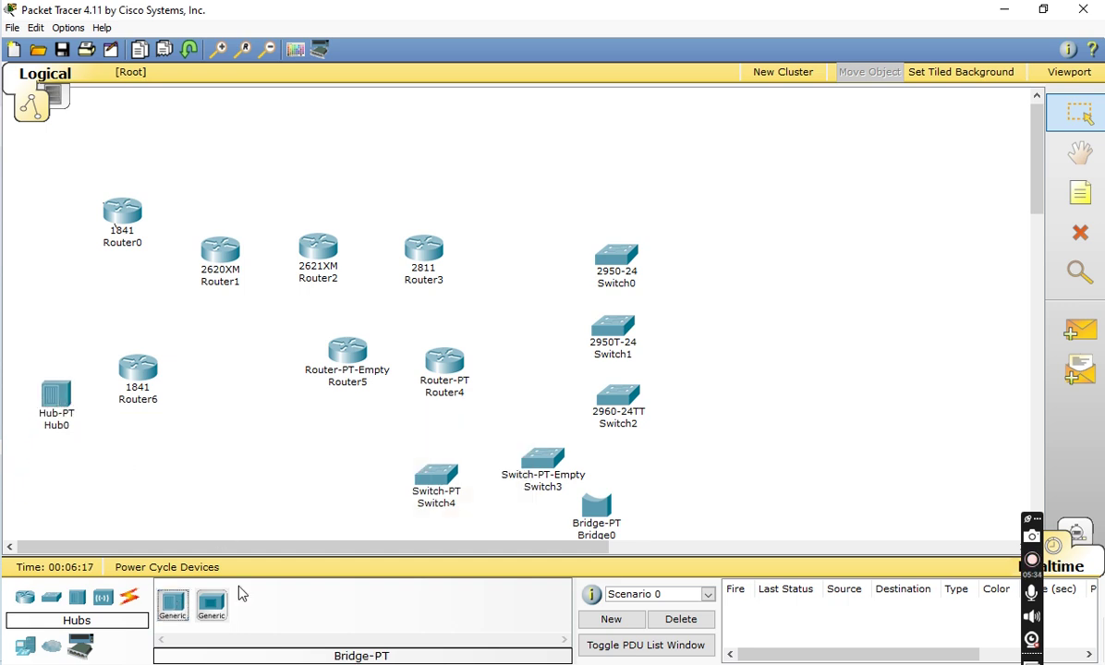
click(212, 605)
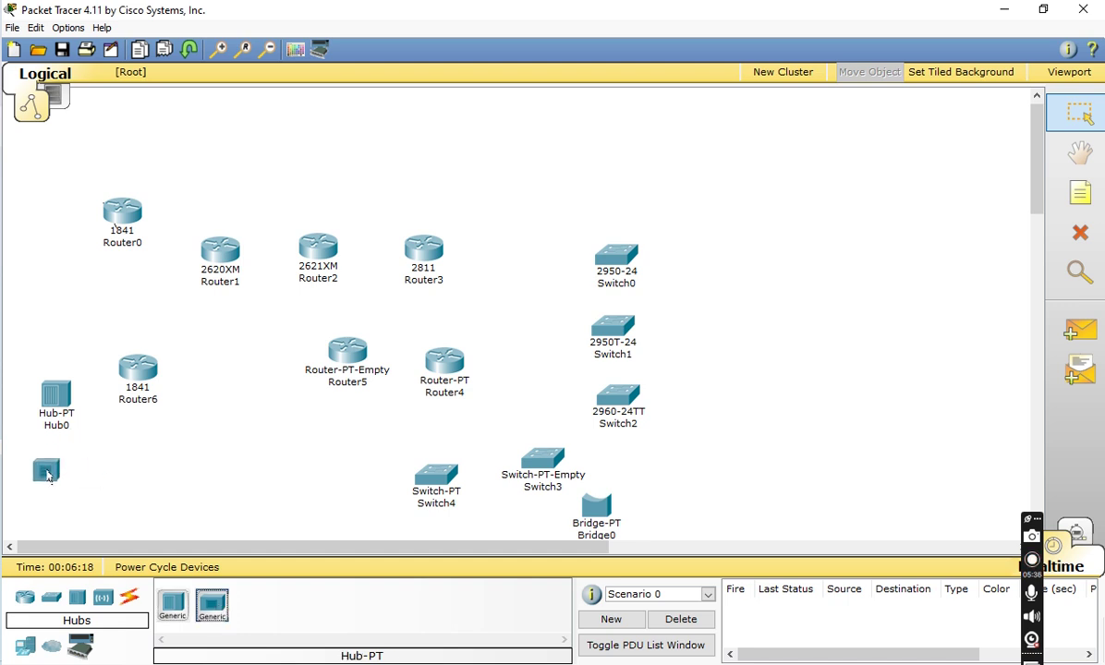
click(57, 454)
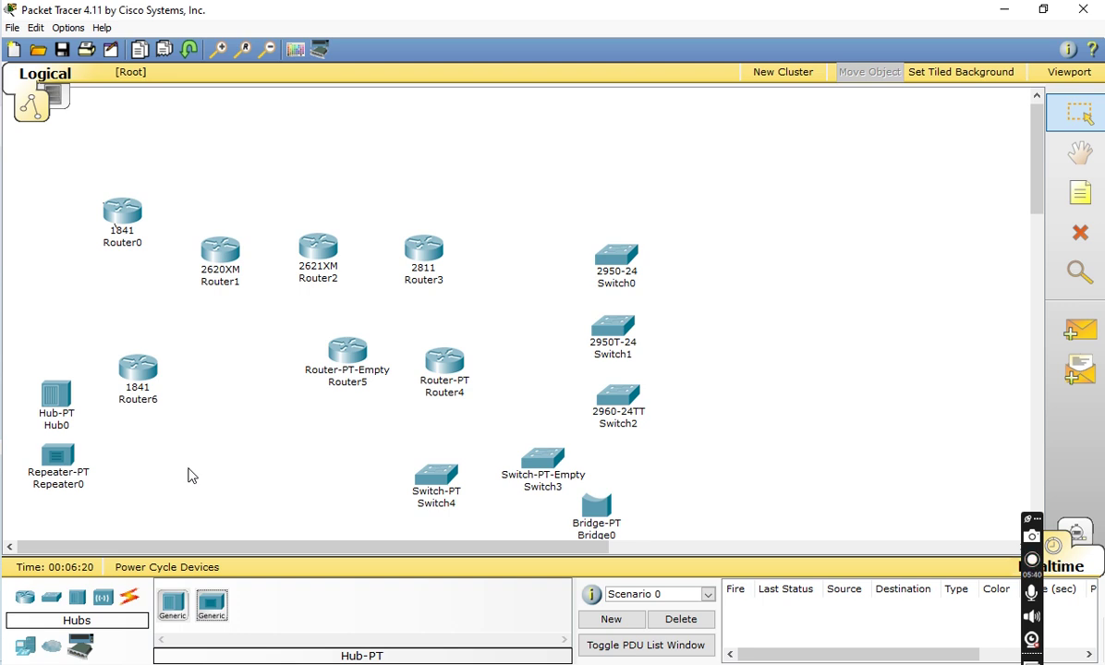
Step: Place an AccessPoint-PT below Router6 and a Linksys-WRT300N wireless router below it
click(100, 600)
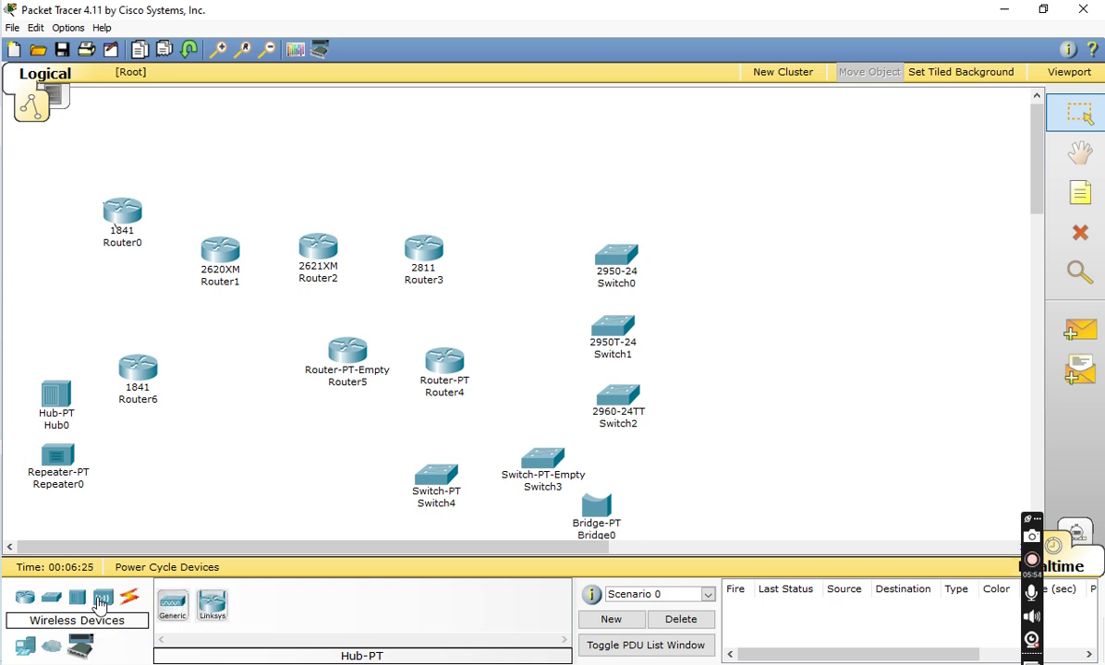
click(174, 605)
click(143, 425)
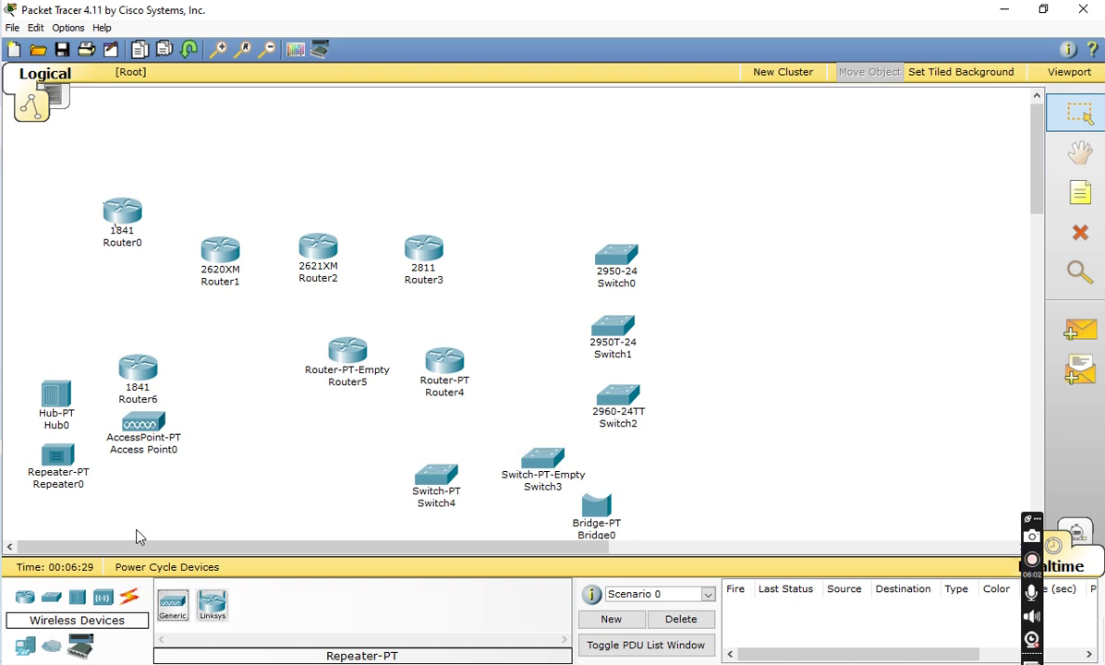
click(212, 610)
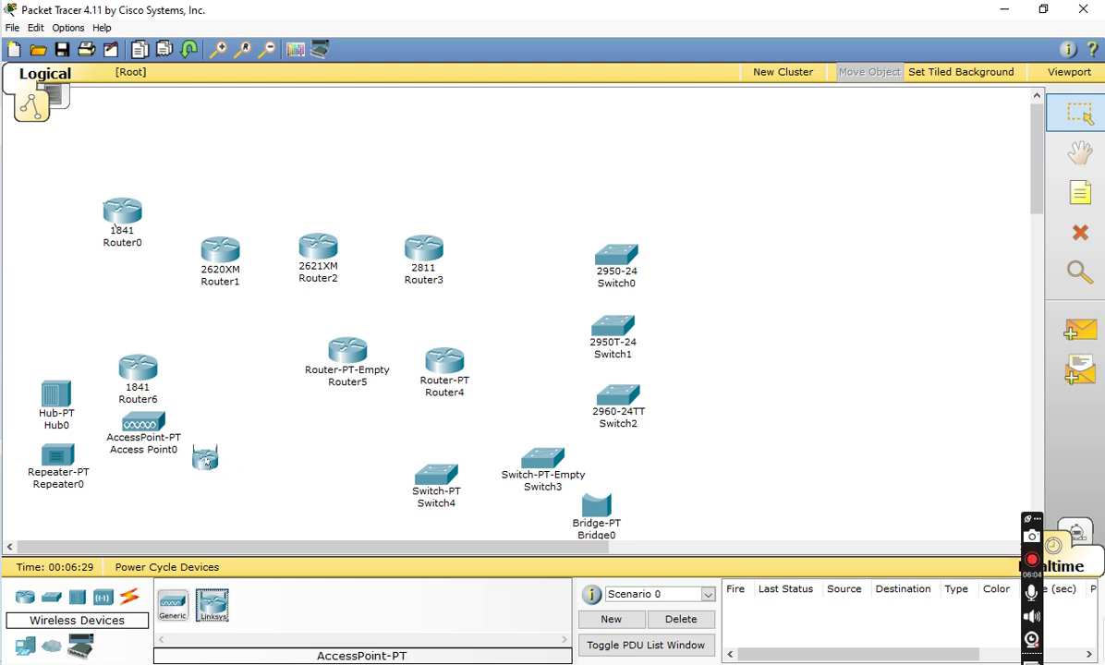
click(217, 479)
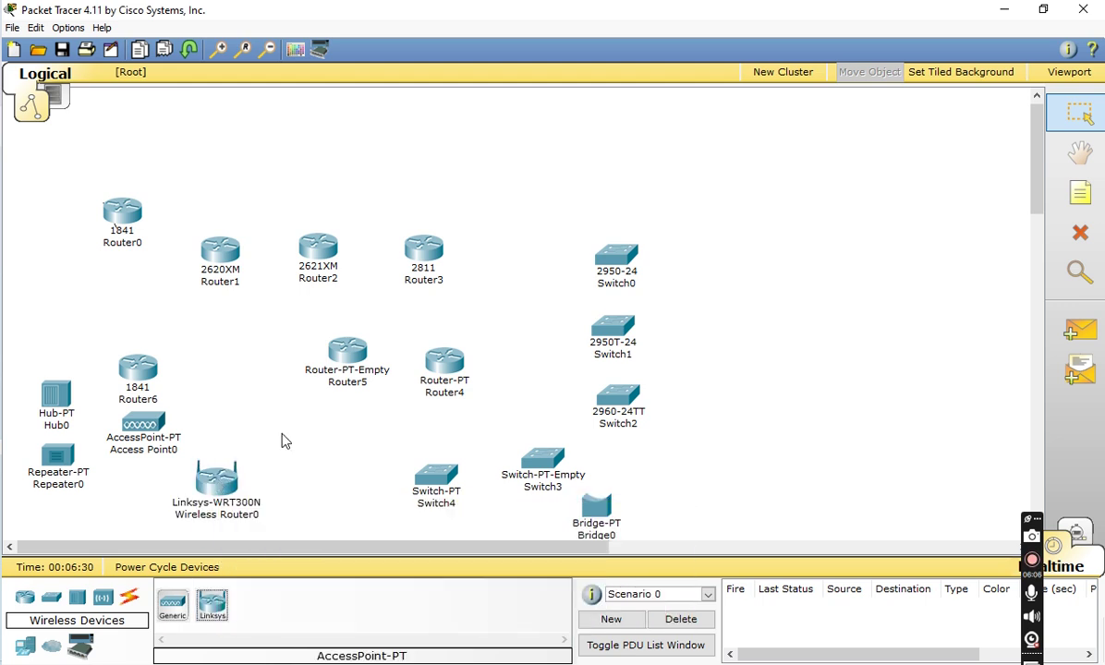
Step: Place a generic PC, Server, Printer and 7960 IP phone left to right along the top
click(27, 653)
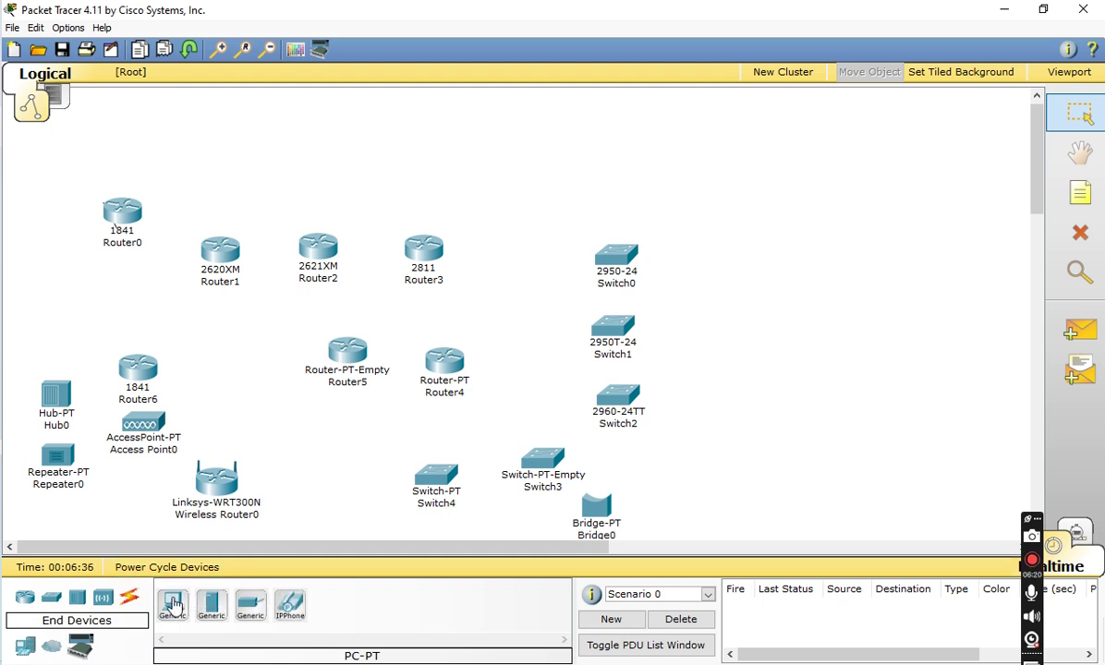
click(173, 604)
click(425, 136)
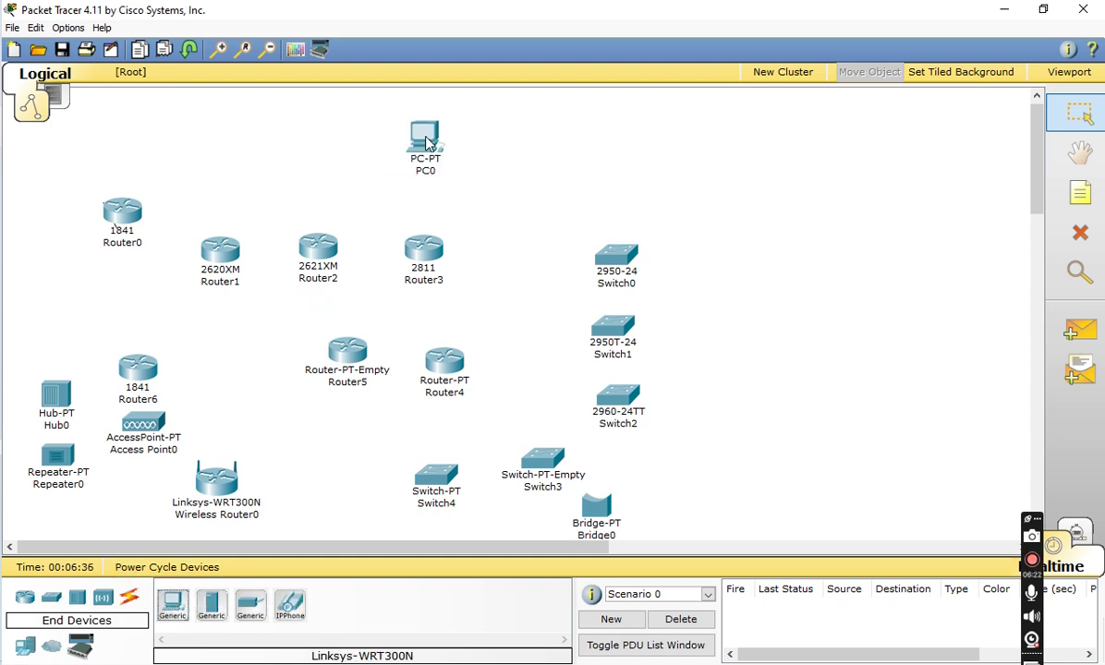
click(213, 610)
click(510, 148)
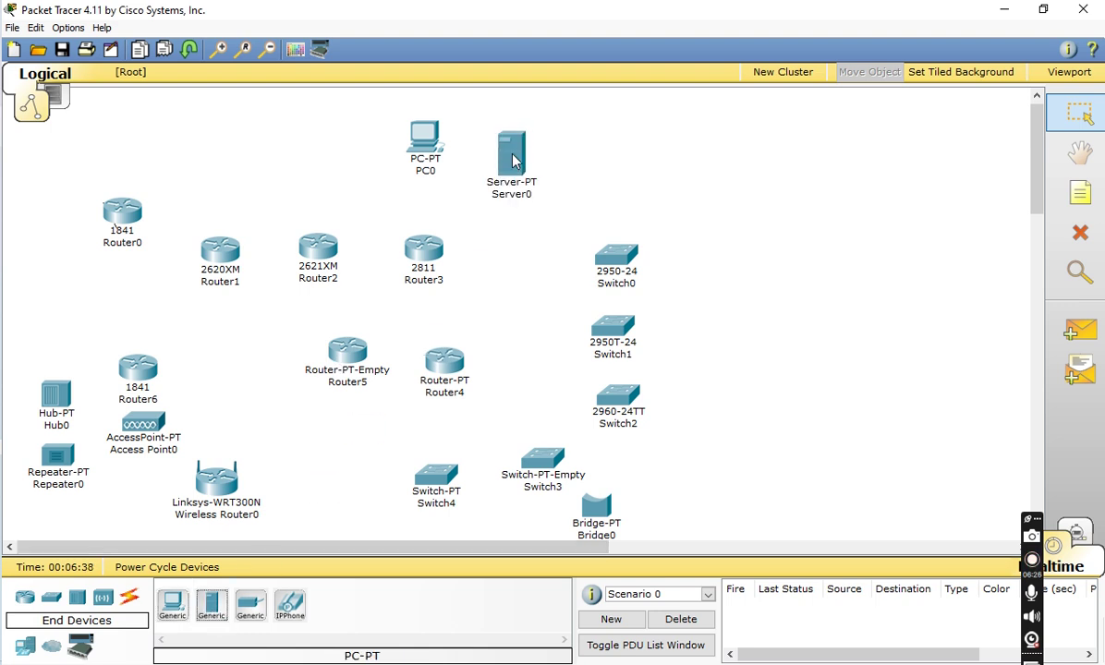
click(250, 605)
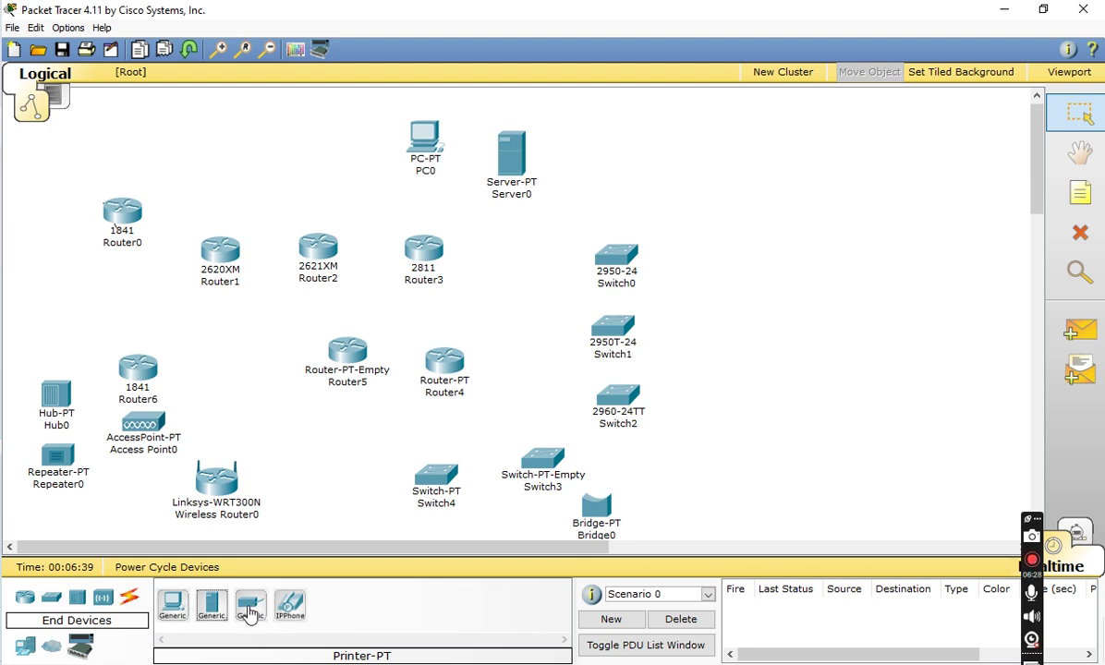
click(619, 147)
mouse_move(617, 147)
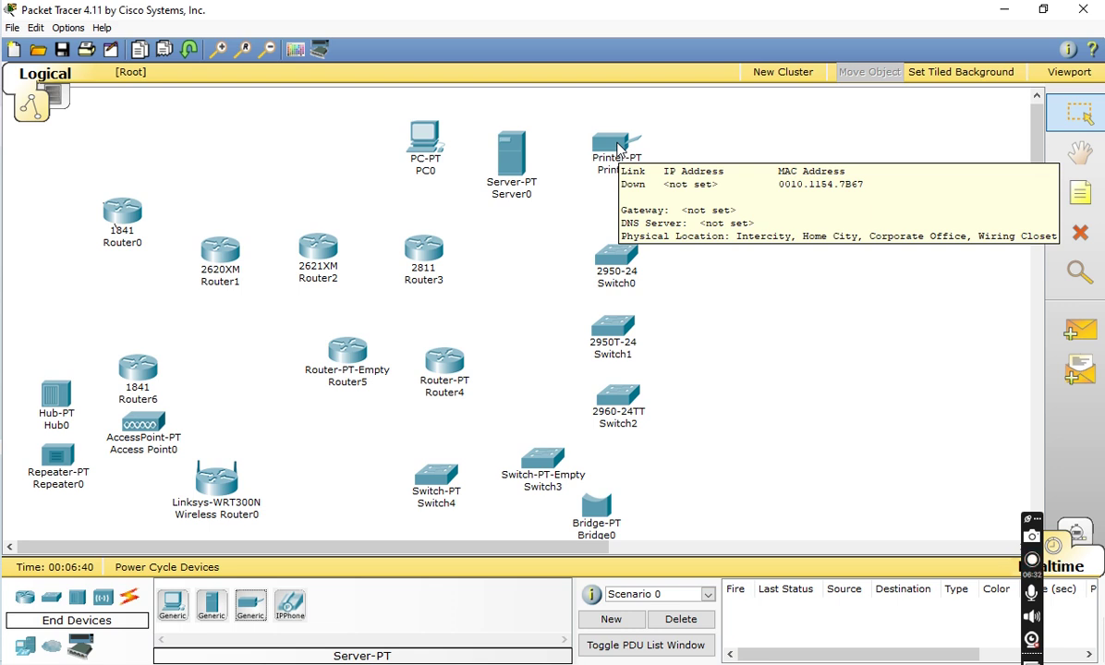
click(287, 610)
click(704, 153)
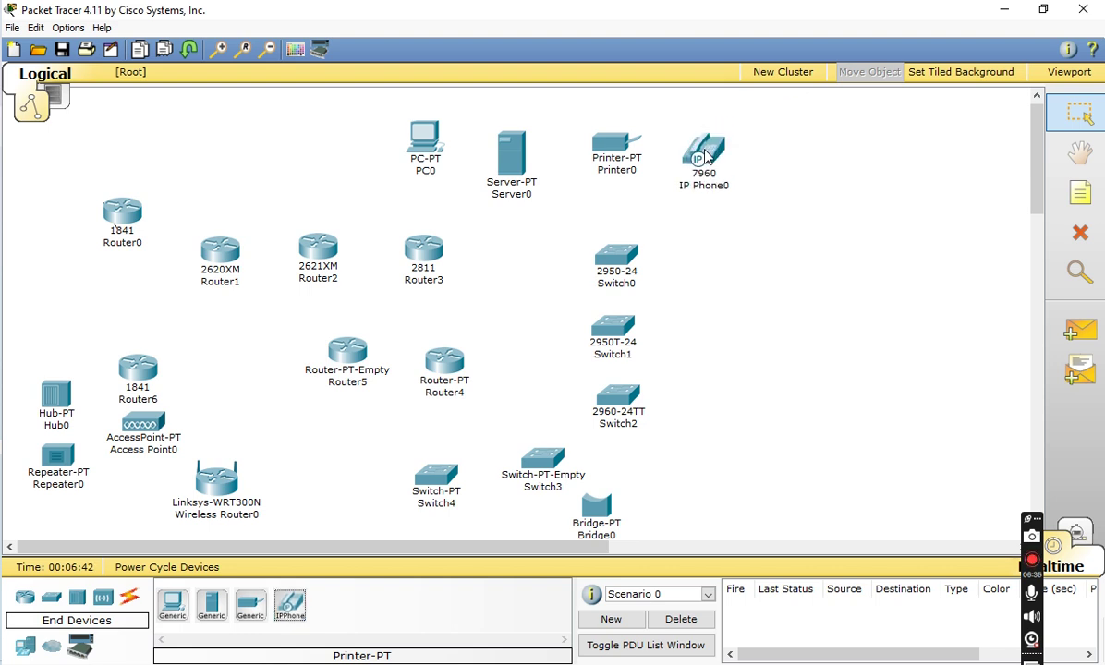
mouse_move(705, 156)
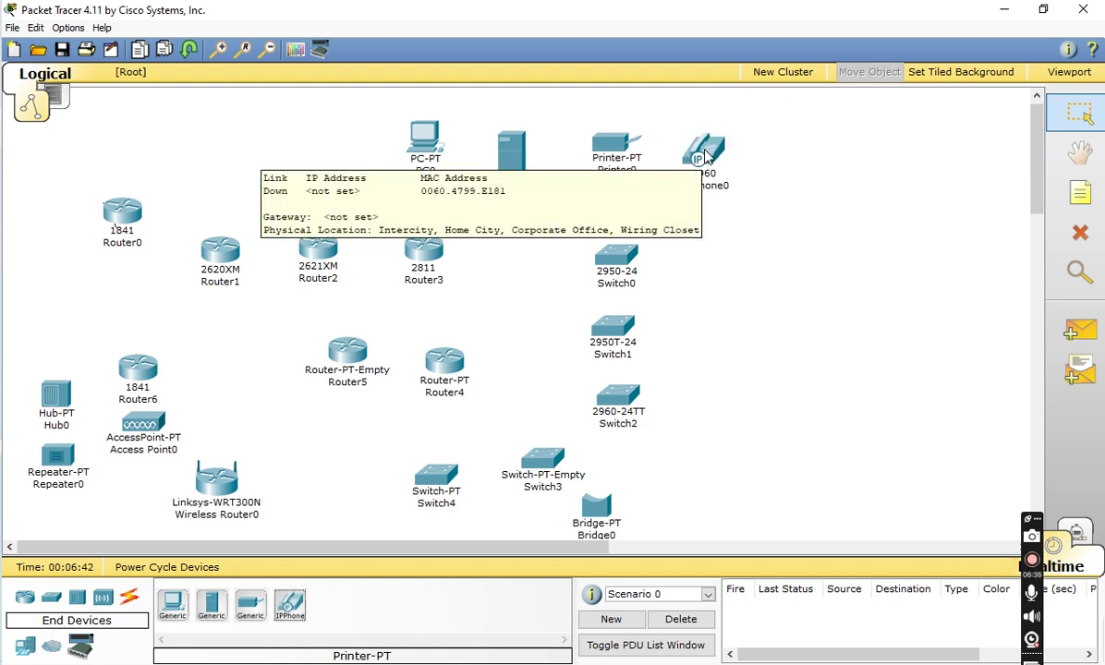
Step: Stack Cloud0, the empty Cloud1, a DSL Modem and a Cable Modem down the right side
click(53, 651)
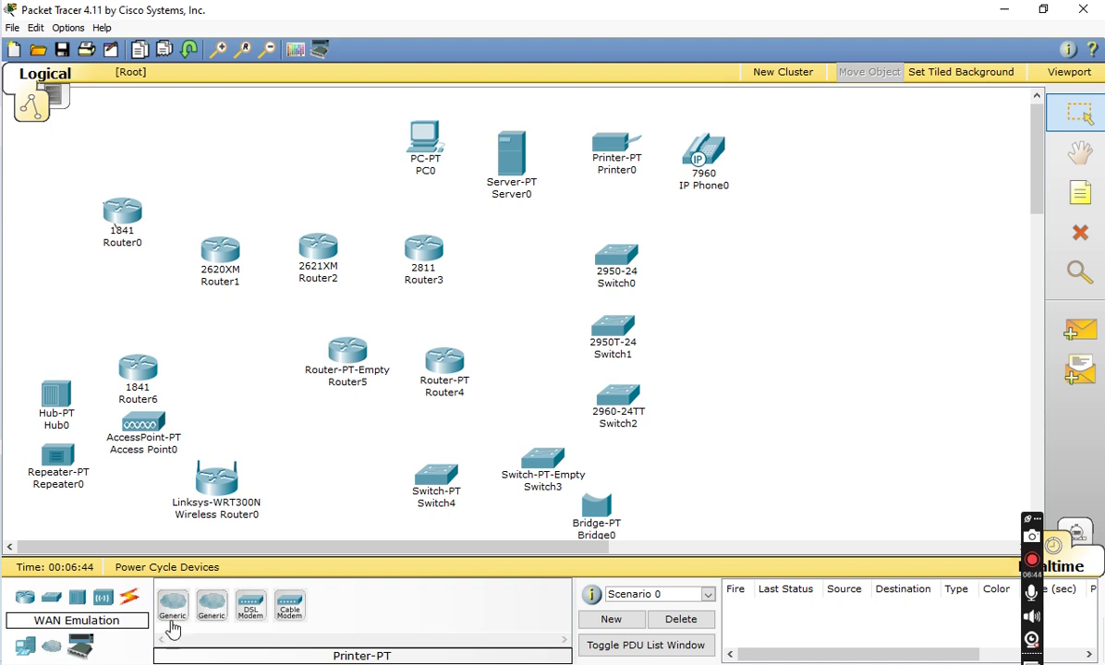
click(172, 606)
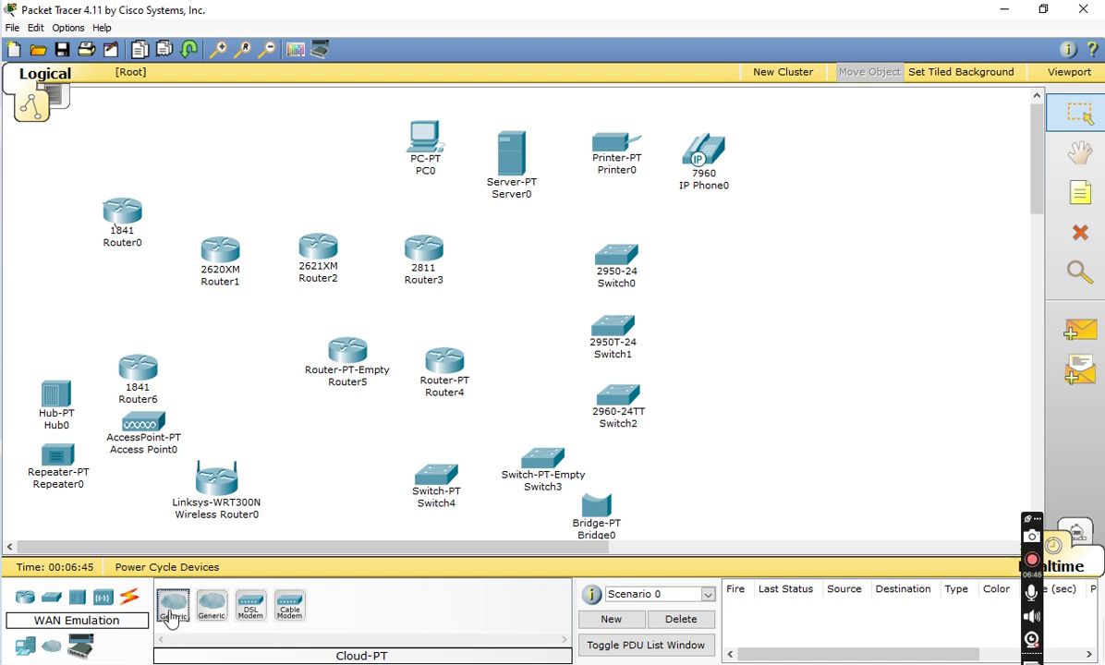
click(886, 157)
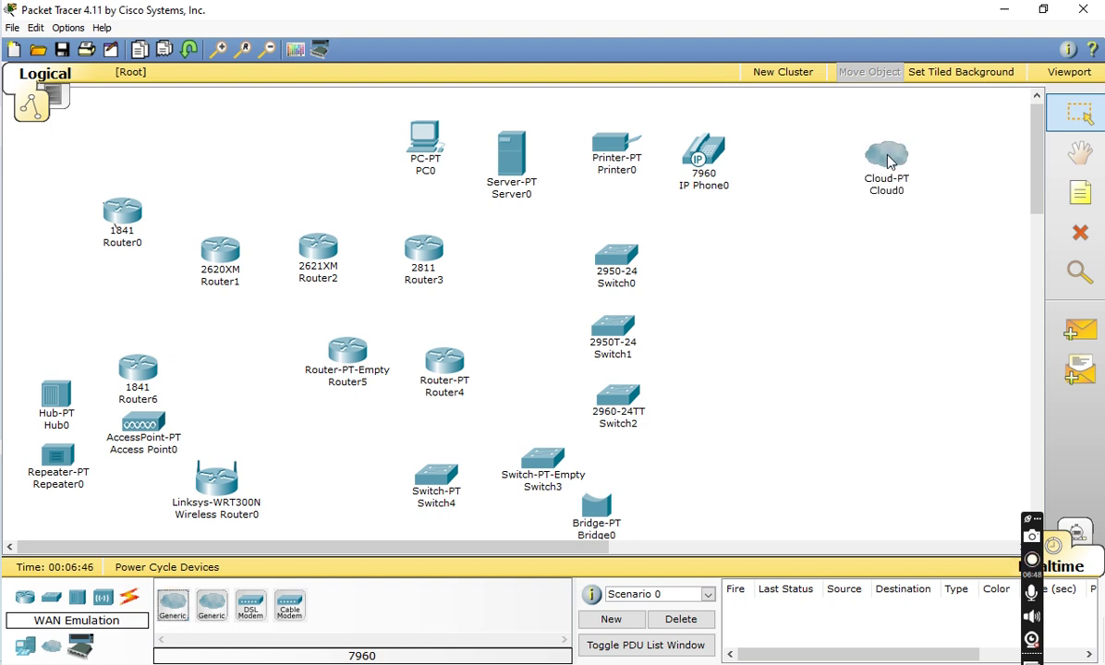
click(211, 607)
click(882, 240)
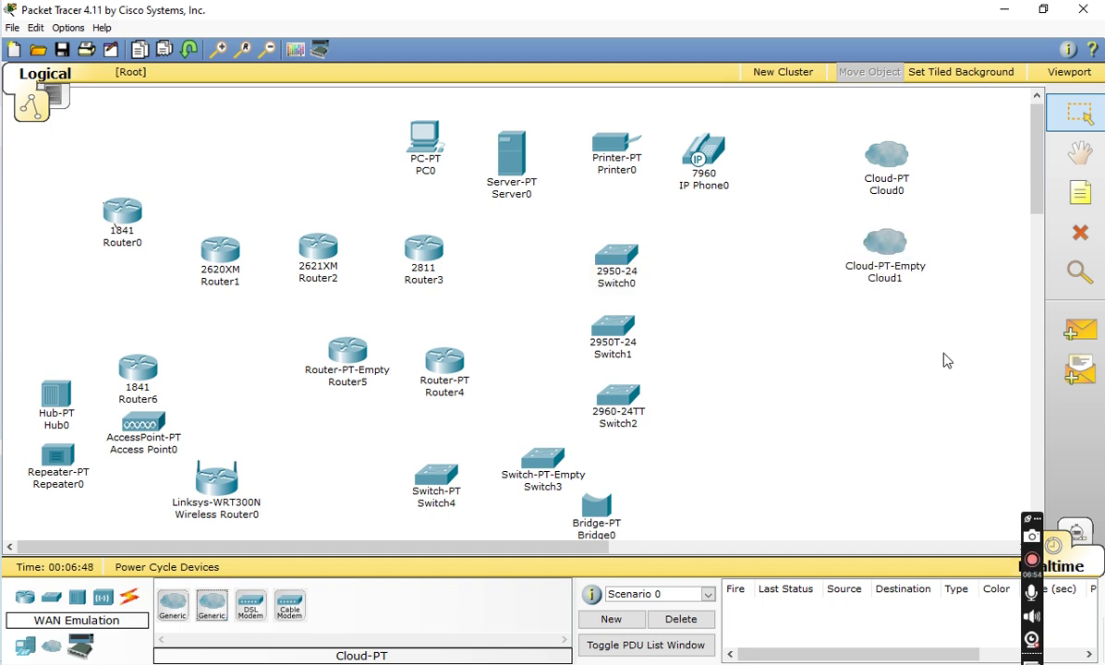
click(251, 608)
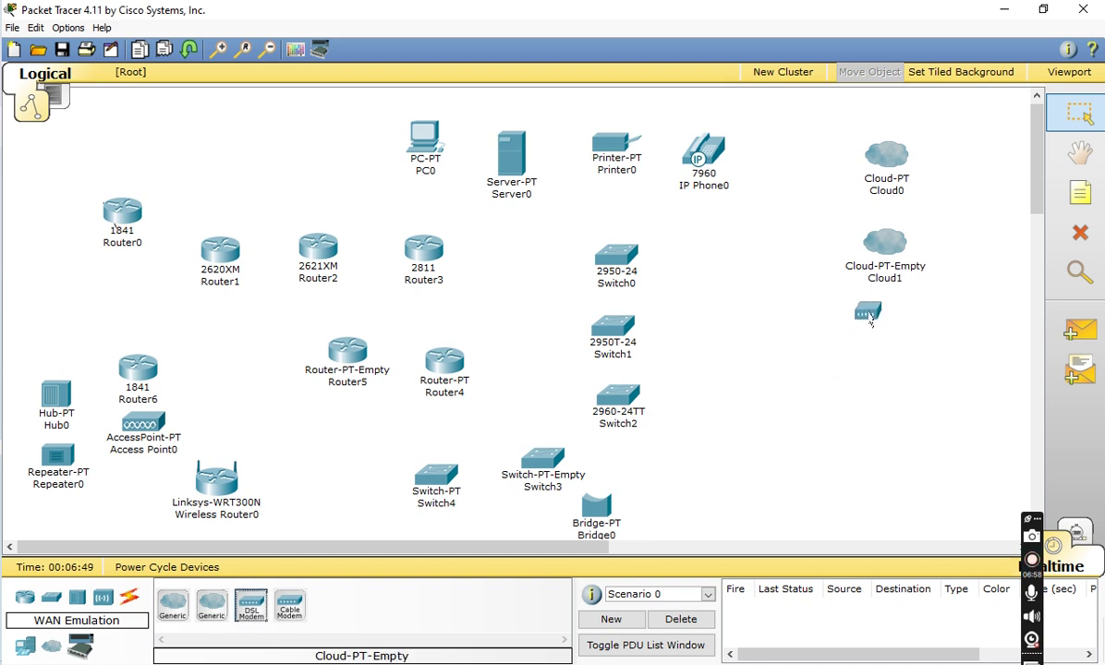
click(869, 318)
click(289, 605)
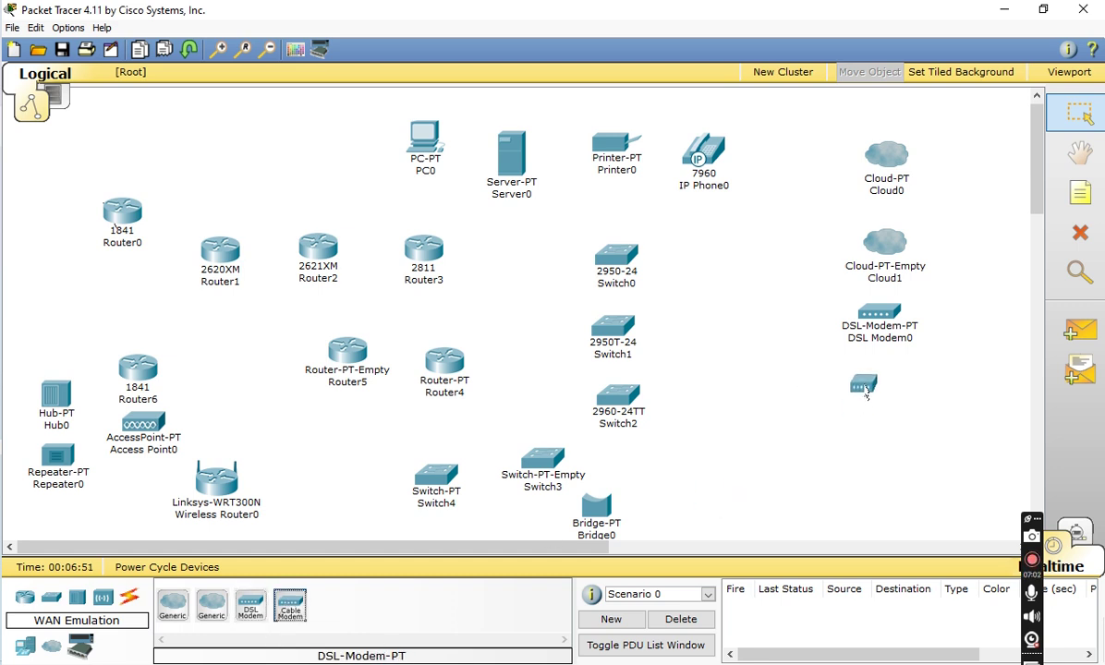
click(866, 392)
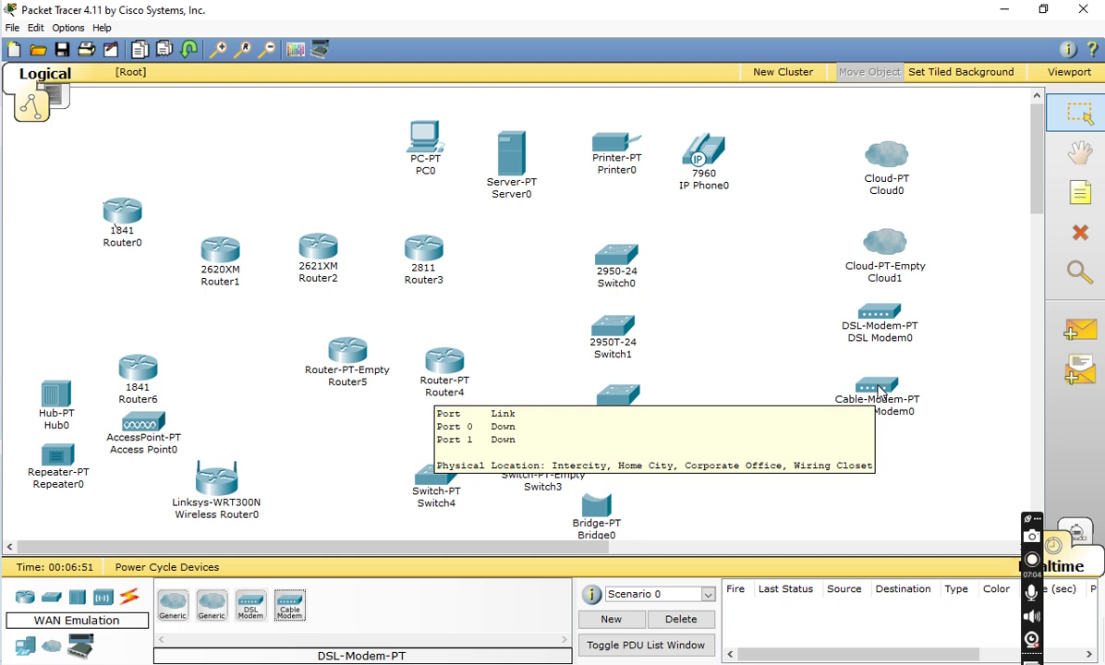
click(78, 651)
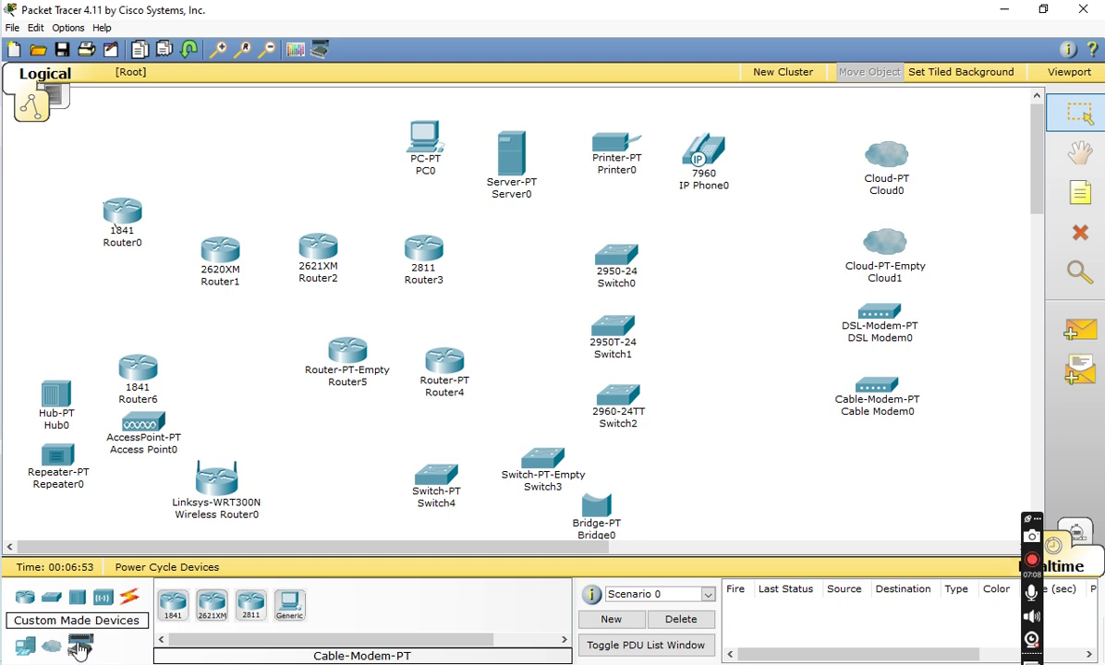
Step: Drag custom 1841, 2621XM and 2811 routers plus a custom PC down the right side
drag(171, 607, 741, 242)
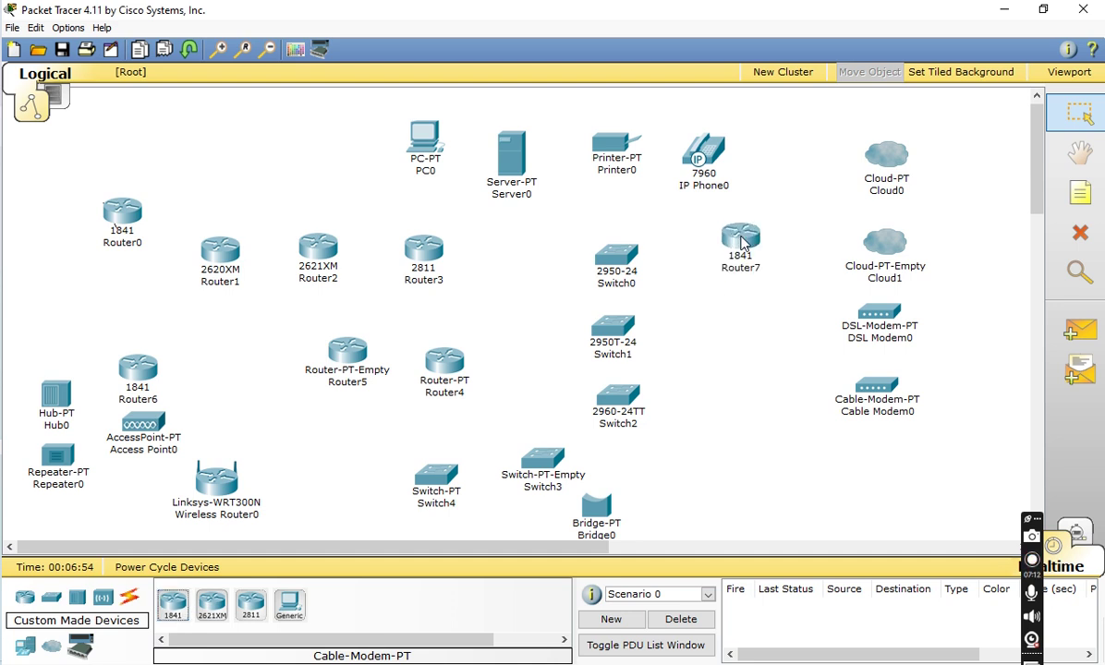
drag(212, 605, 743, 306)
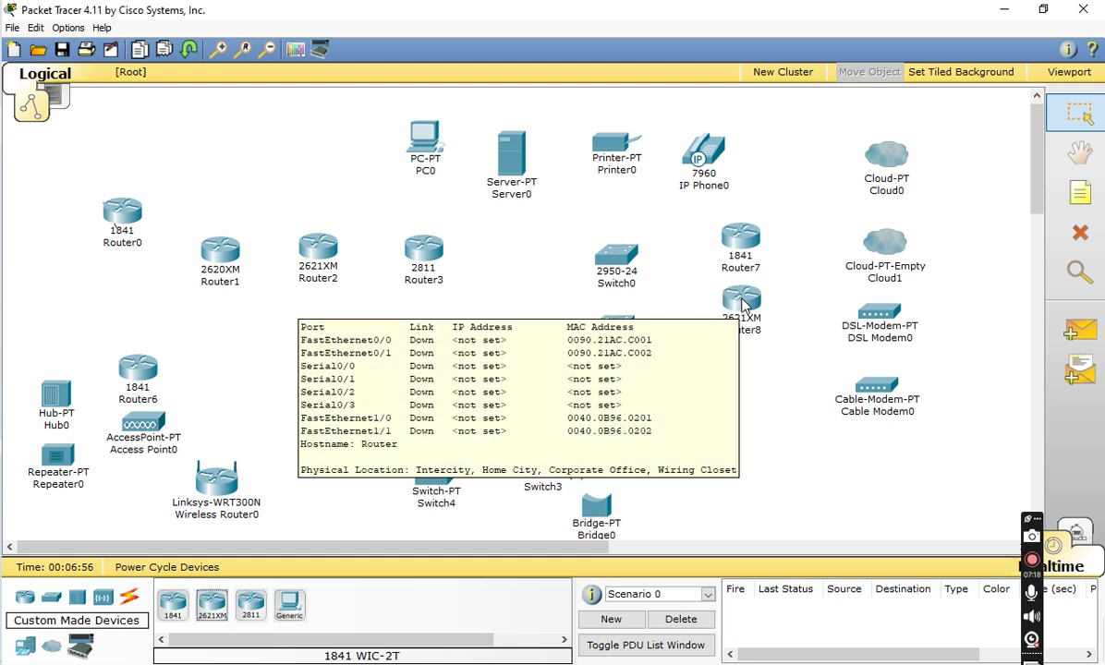
drag(252, 612, 744, 372)
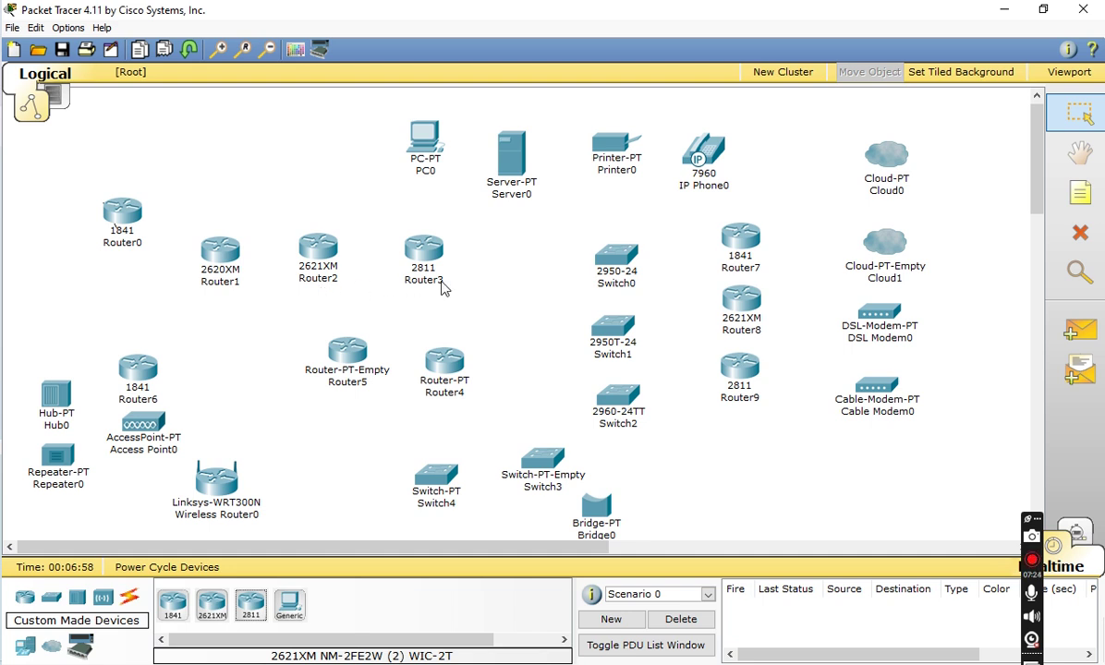
drag(292, 611, 738, 453)
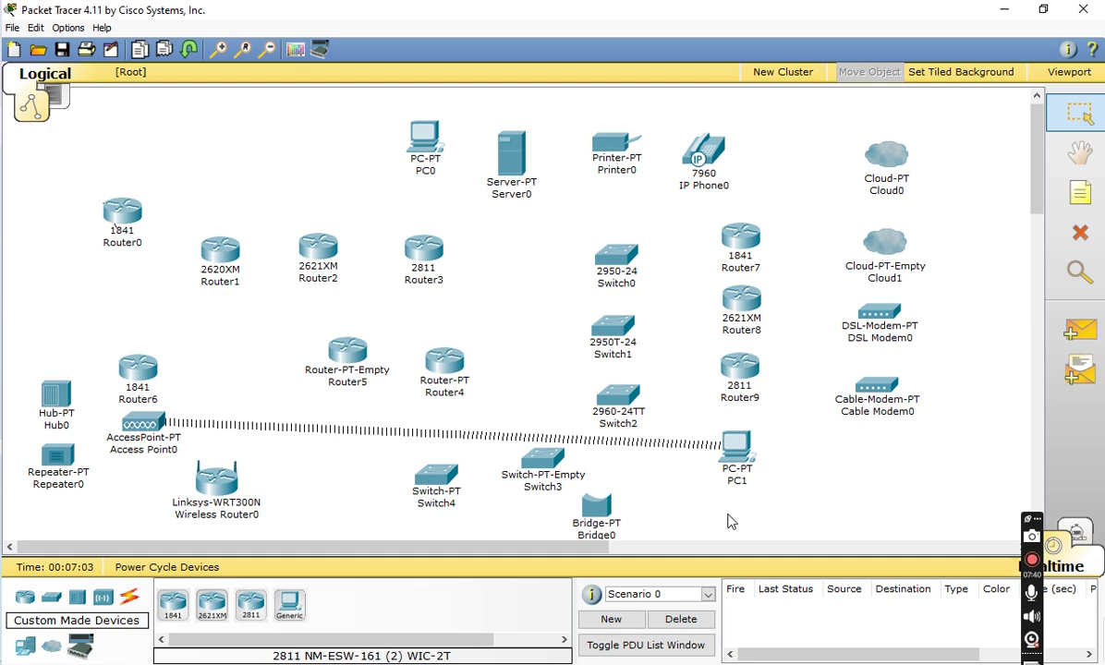
Step: Open the File menu and move along the menu bar toward Options
click(12, 29)
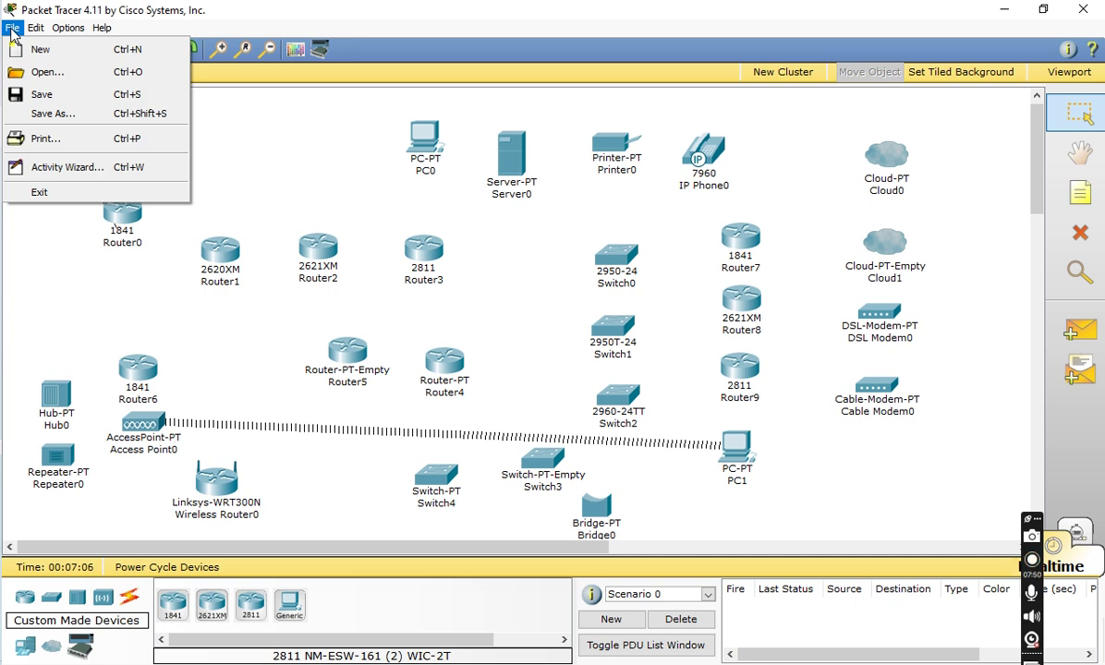
mouse_move(35, 29)
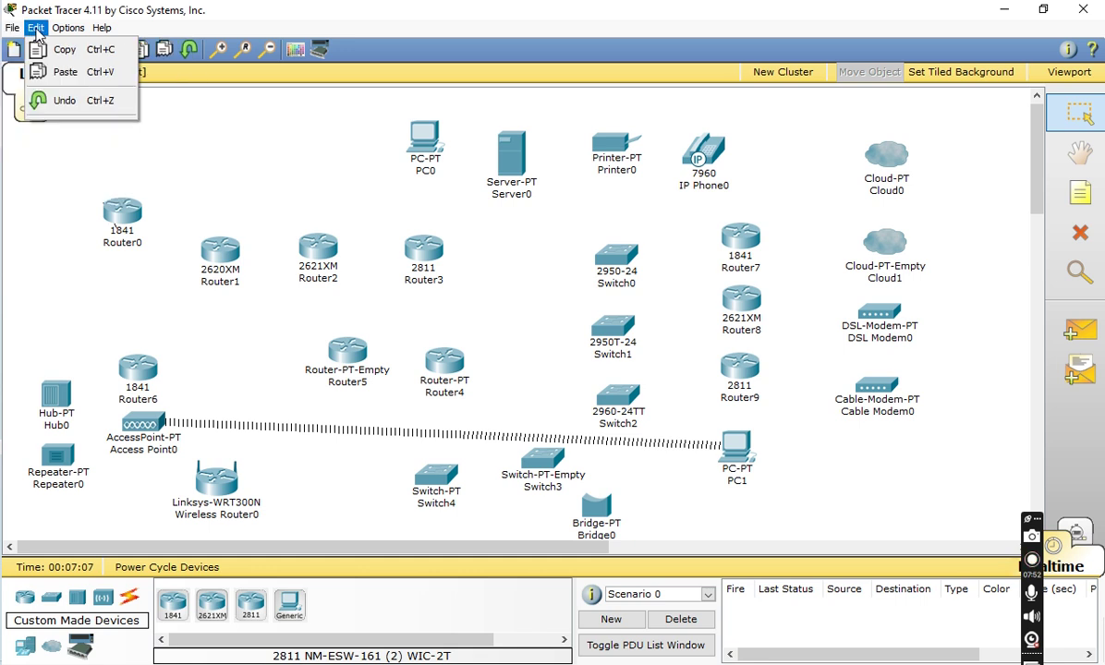